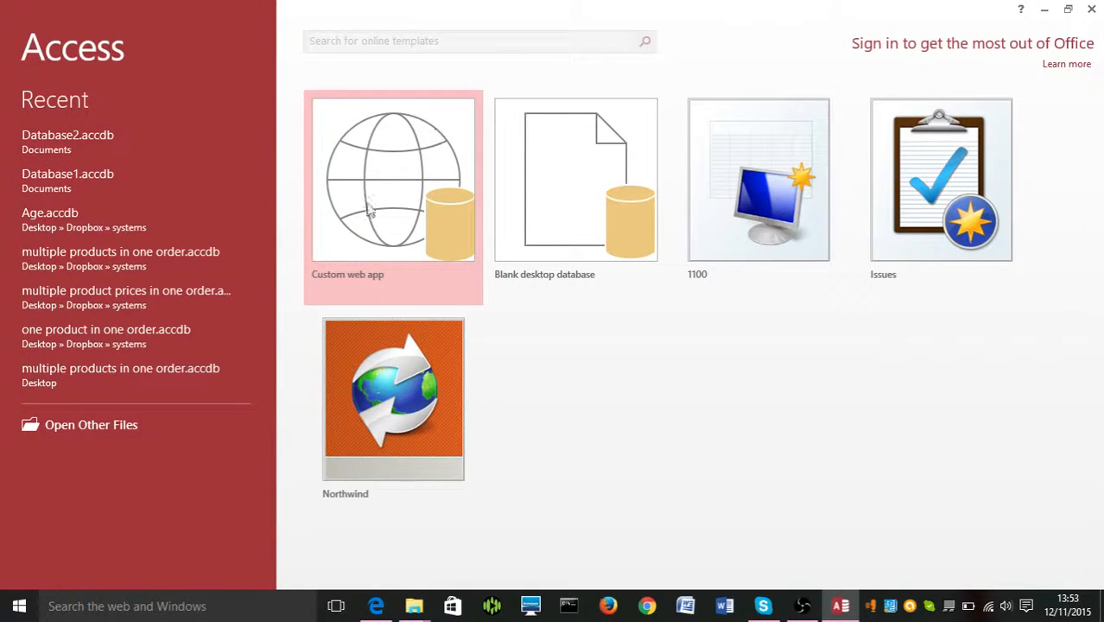
Create a blank desktop database and open its first table in Design View, saving it as "tbl customers"
double_click(540, 246)
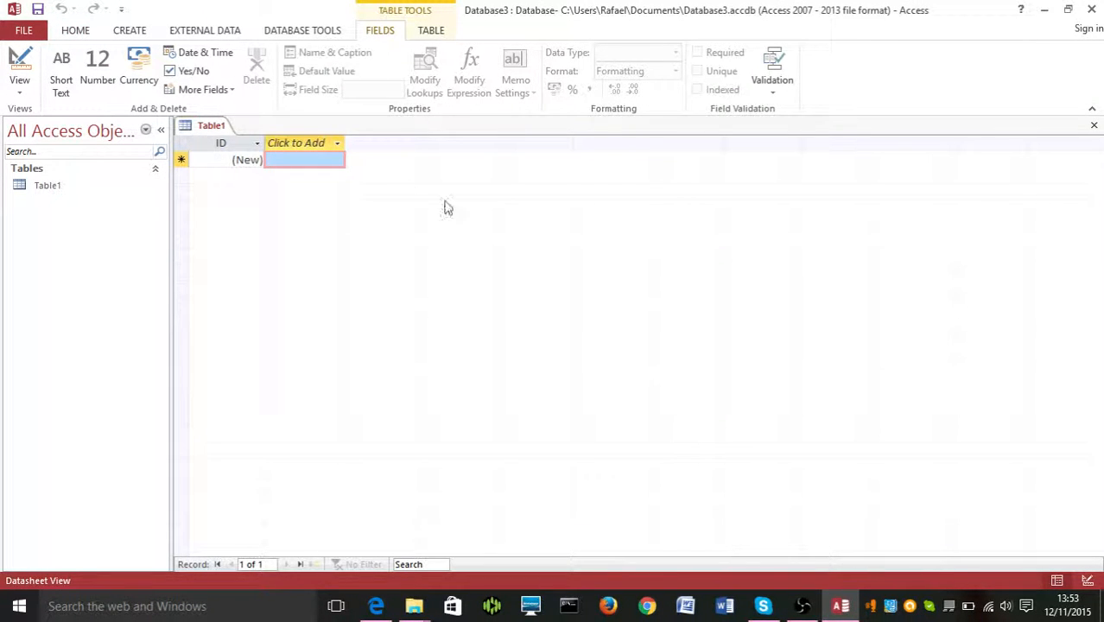
right_click(208, 130)
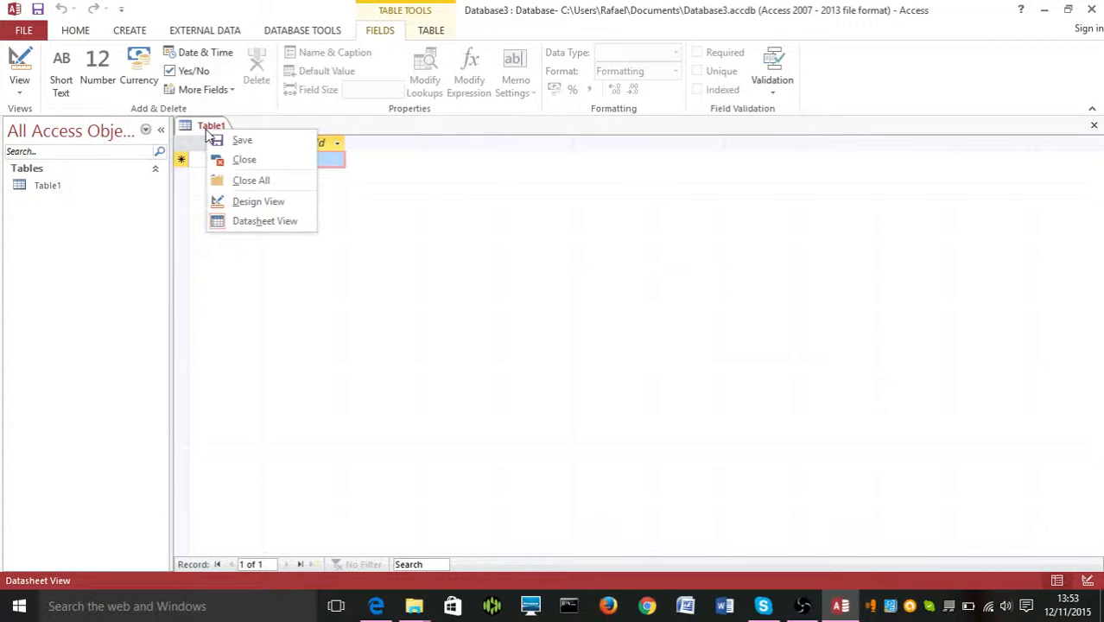
click(277, 205)
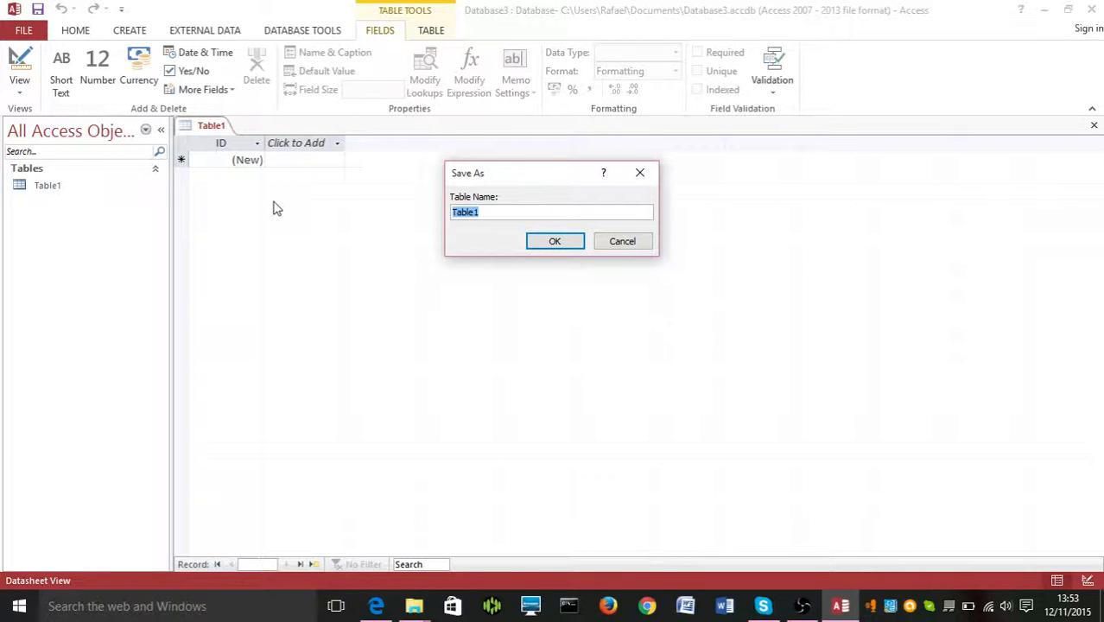
text(tbl customers)
key(Return)
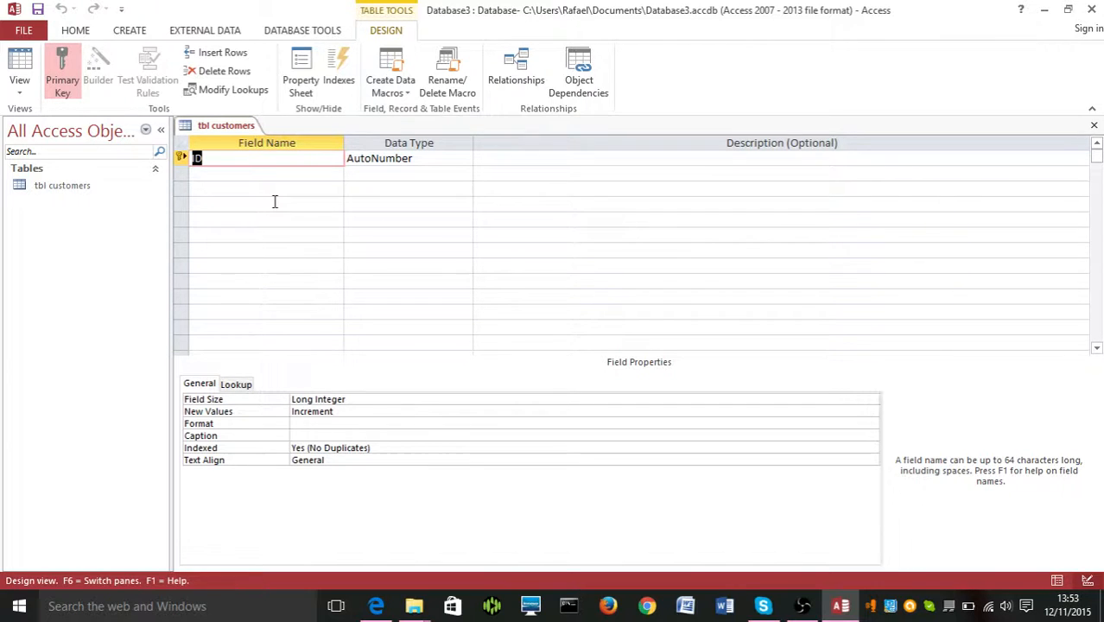
Rename the primary key field to Customer ID and add a Short Text field "surname" with a field size of 25
click(62, 87)
text(Customer ID)
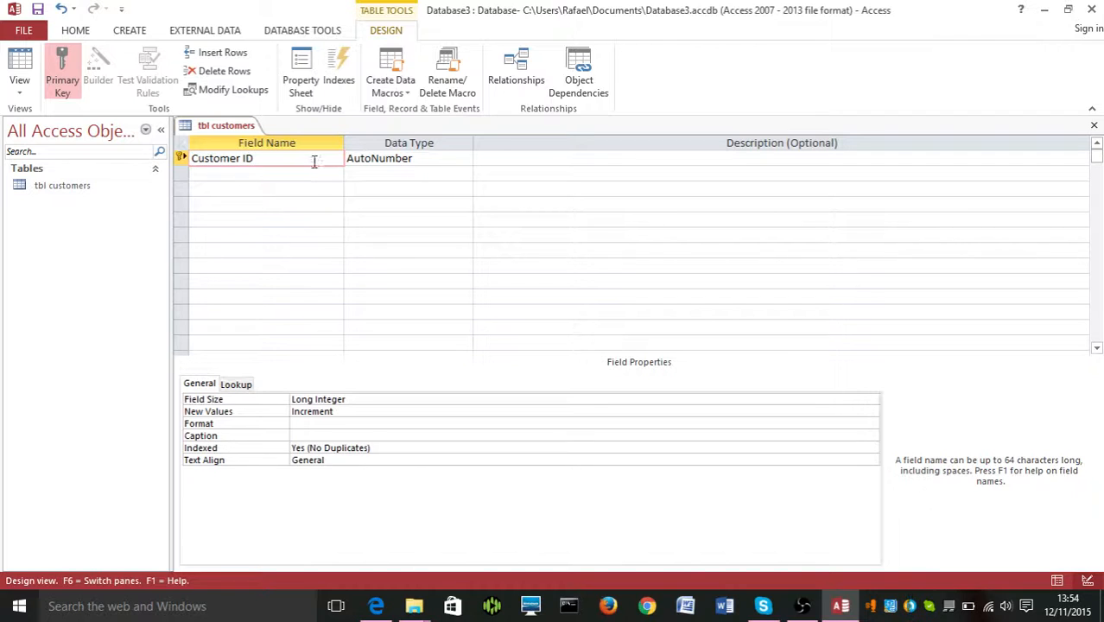
click(310, 176)
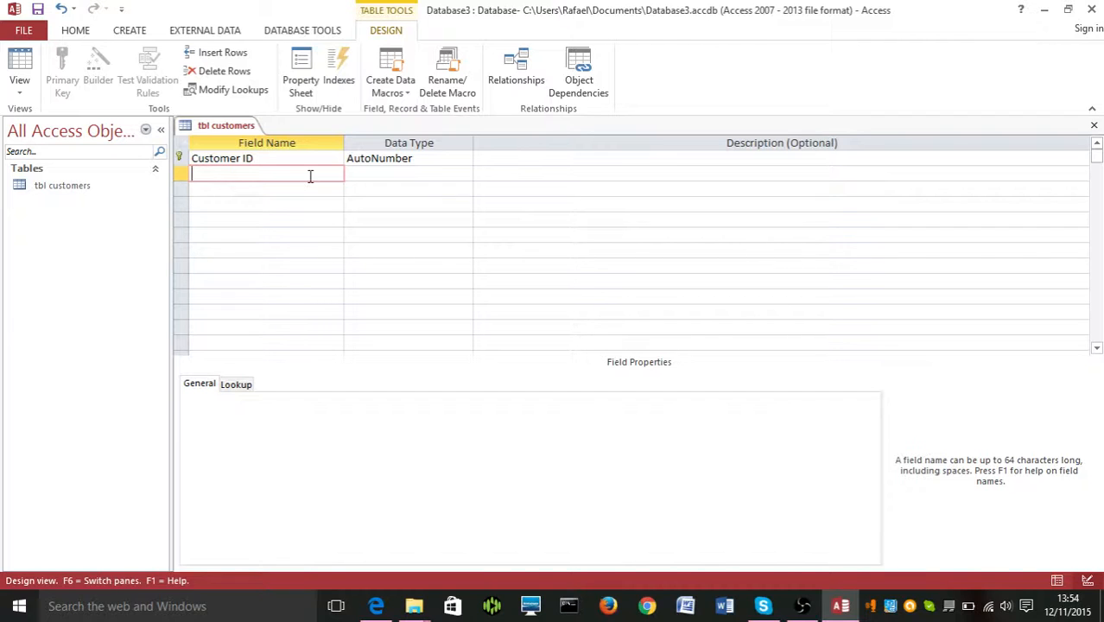
text(surname)
key(Tab)
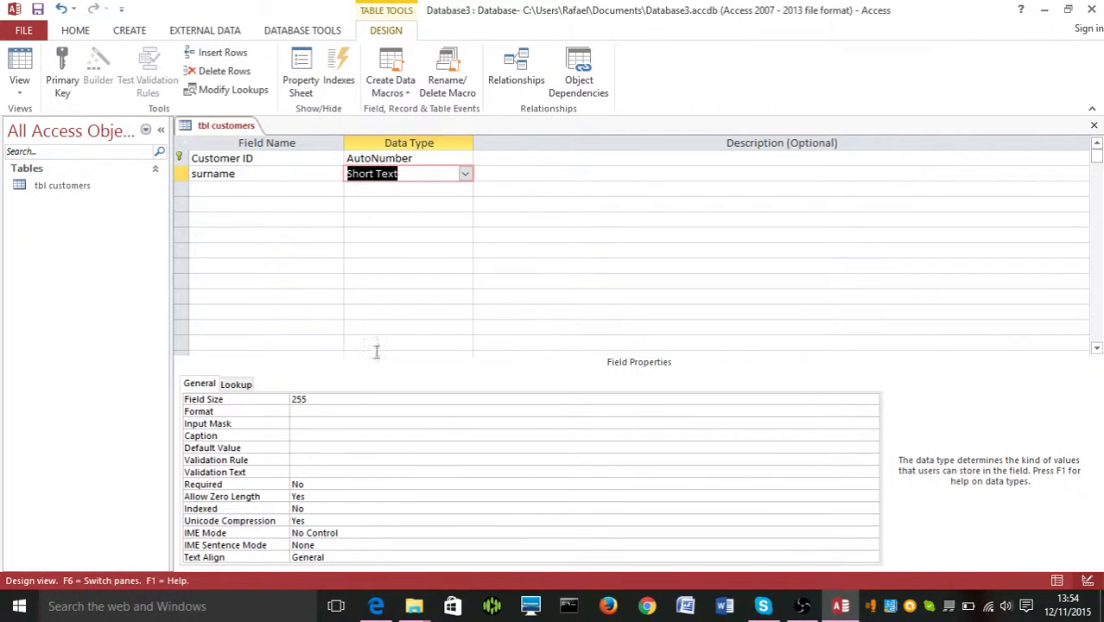
double_click(320, 400)
text(25)
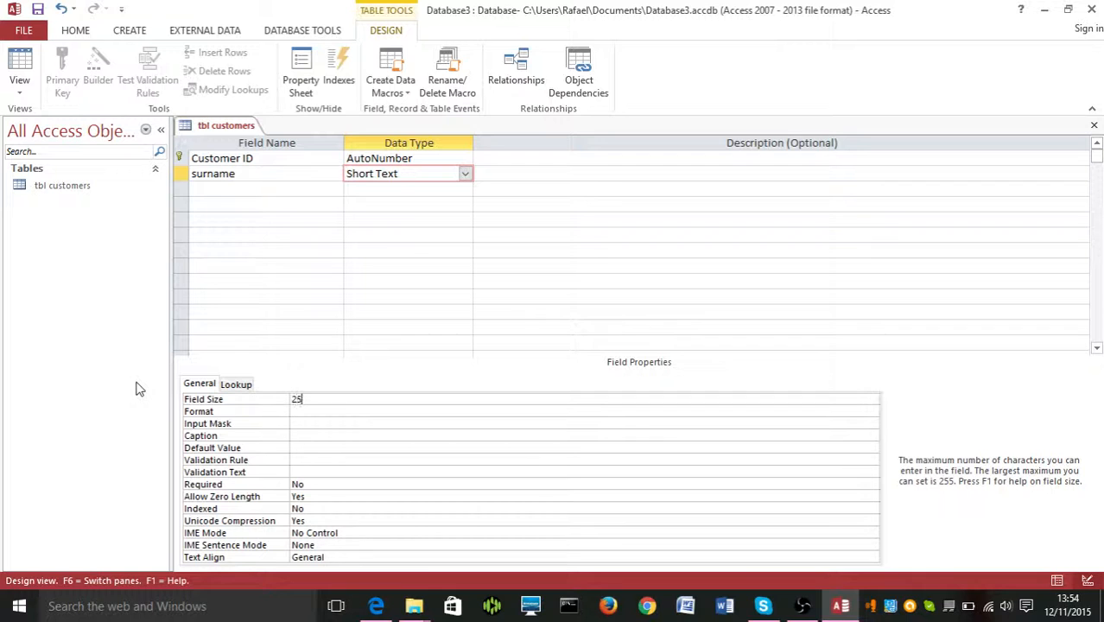
Add a Short Text field named "forename" below surname and set its field size to 25
click(229, 192)
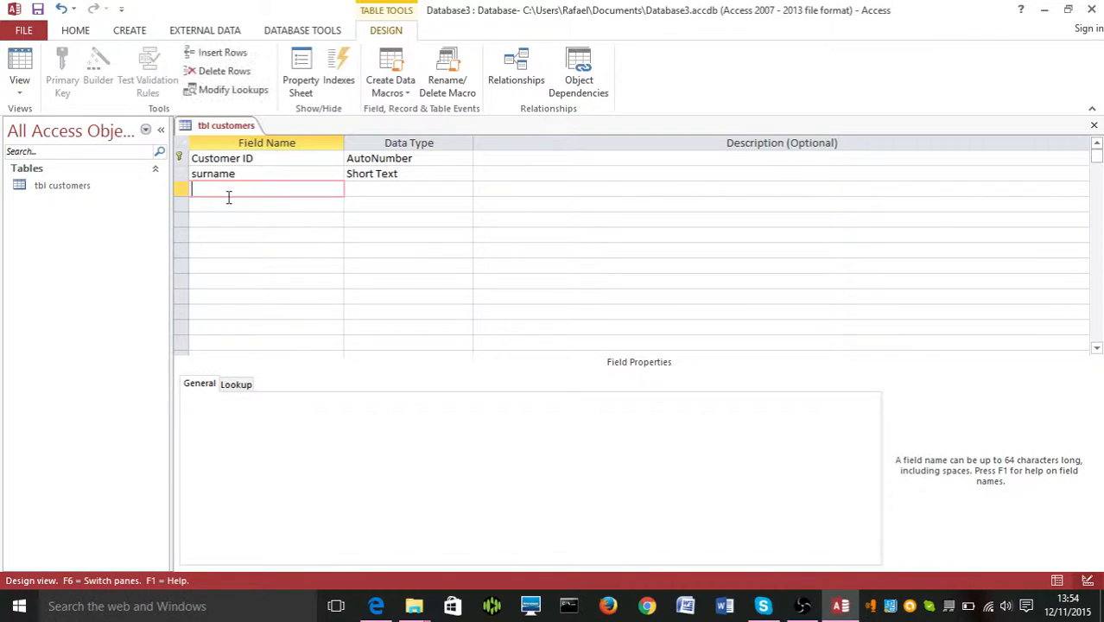
text(forename)
key(Tab)
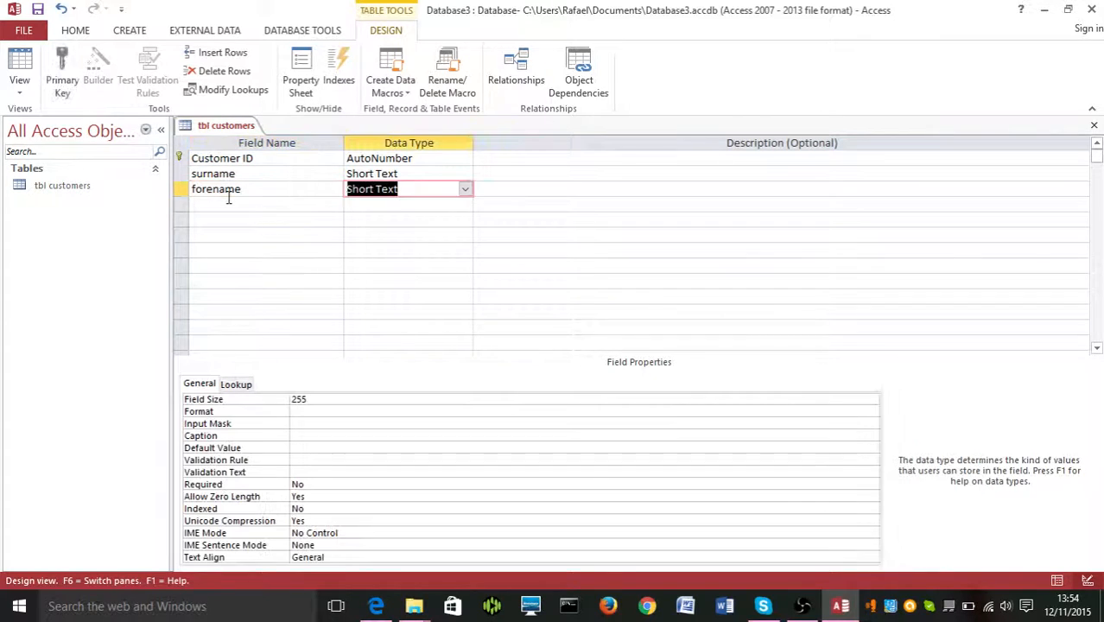
click(320, 402)
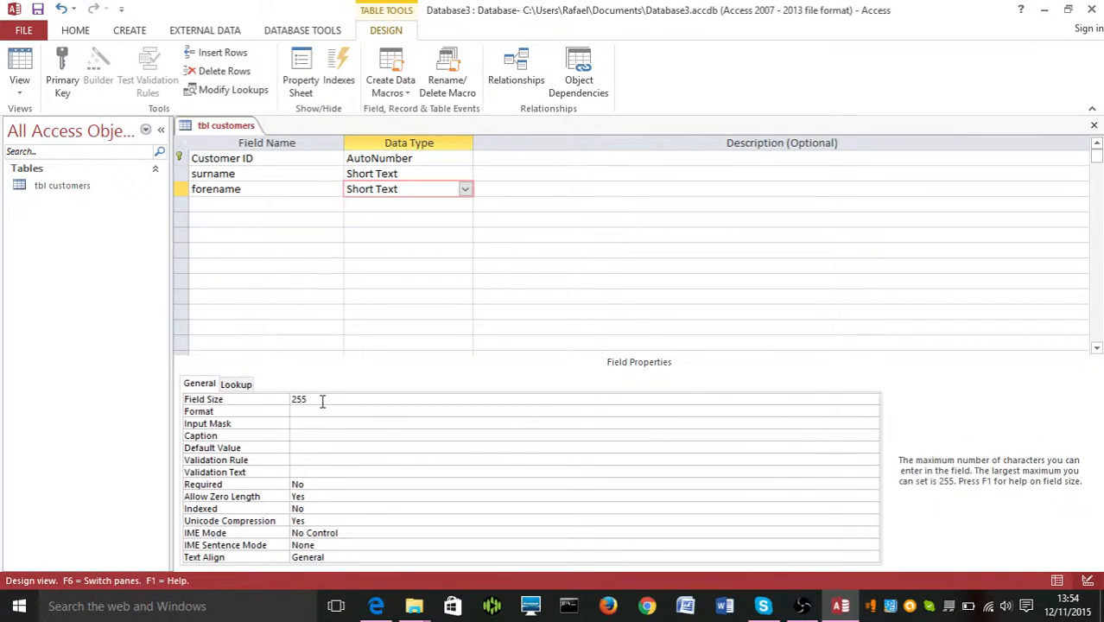
drag(321, 402, 290, 400)
text(2)
text(0)
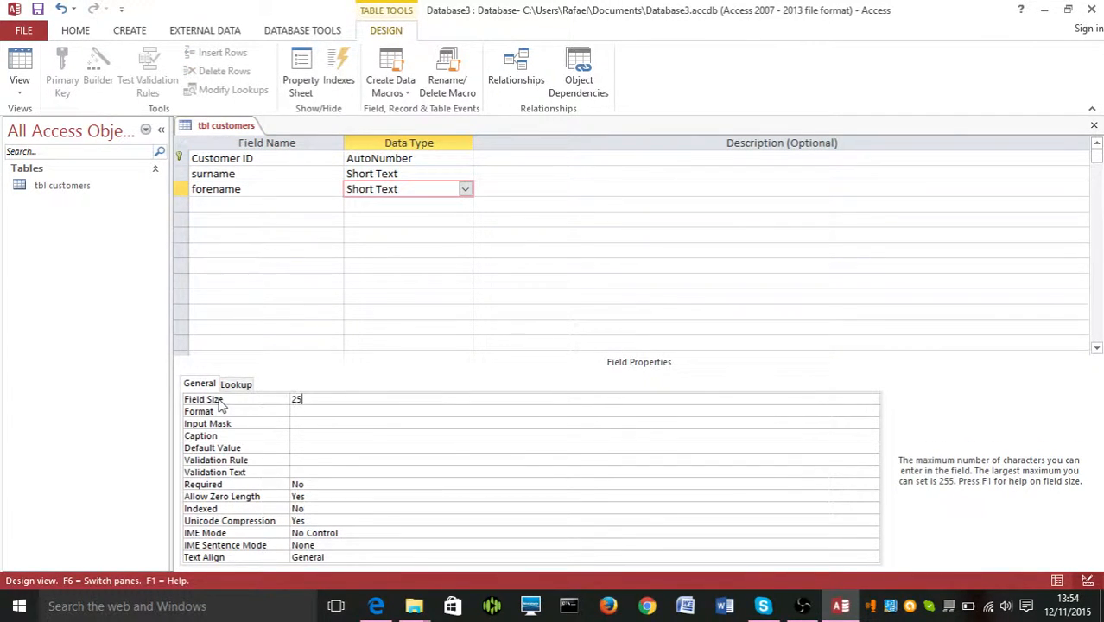
Add a Short Text field named "title" below forename and set its field size to 5
click(228, 208)
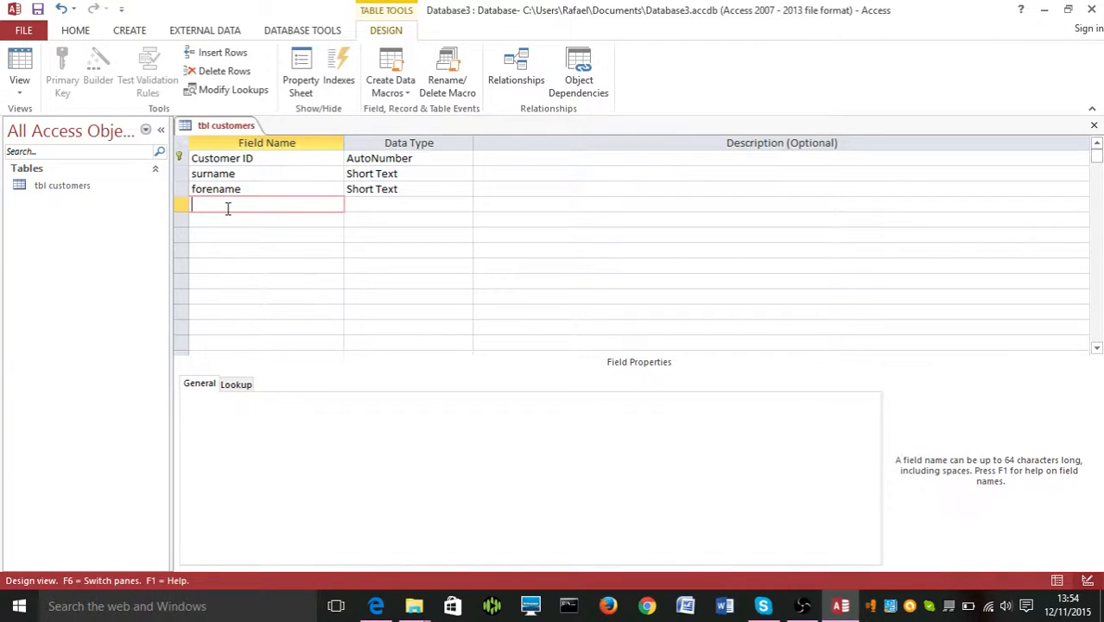
text(title)
click(381, 205)
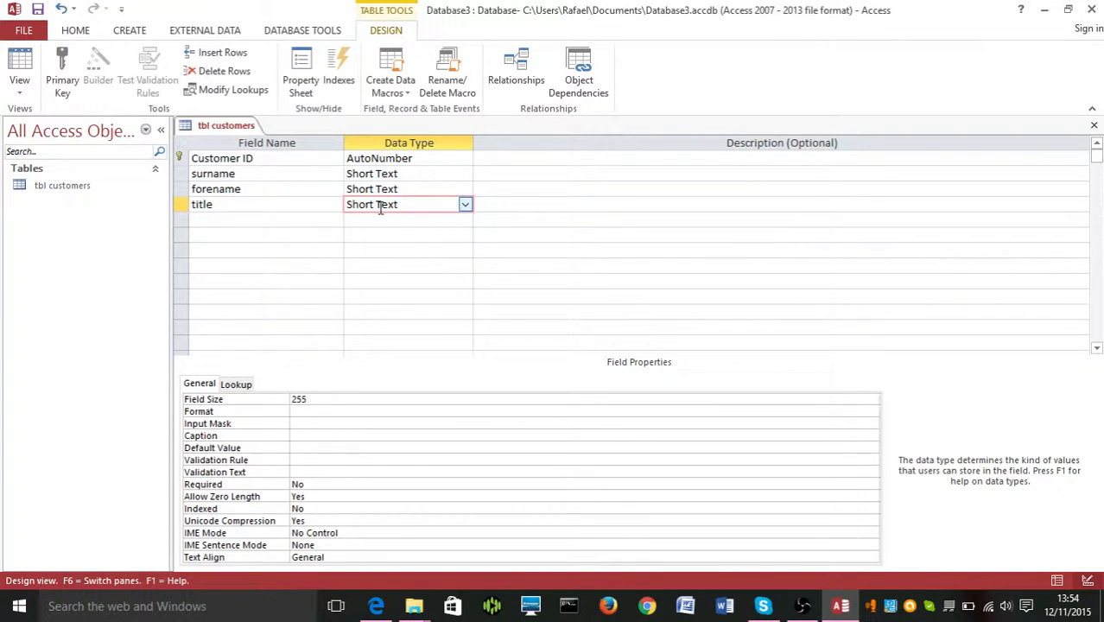
double_click(316, 399)
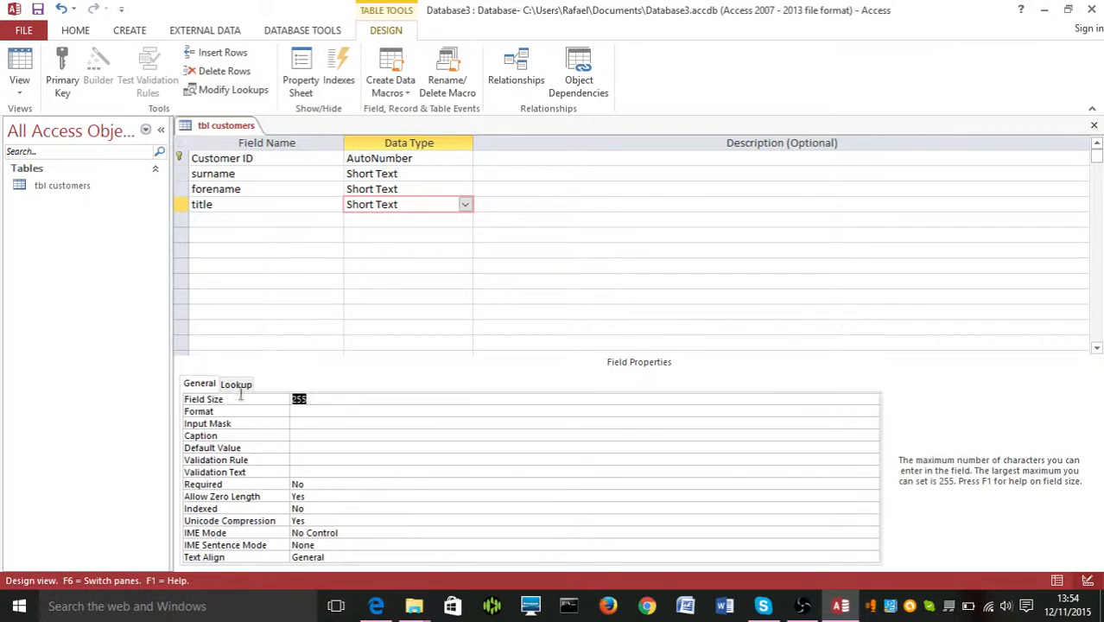
text(5)
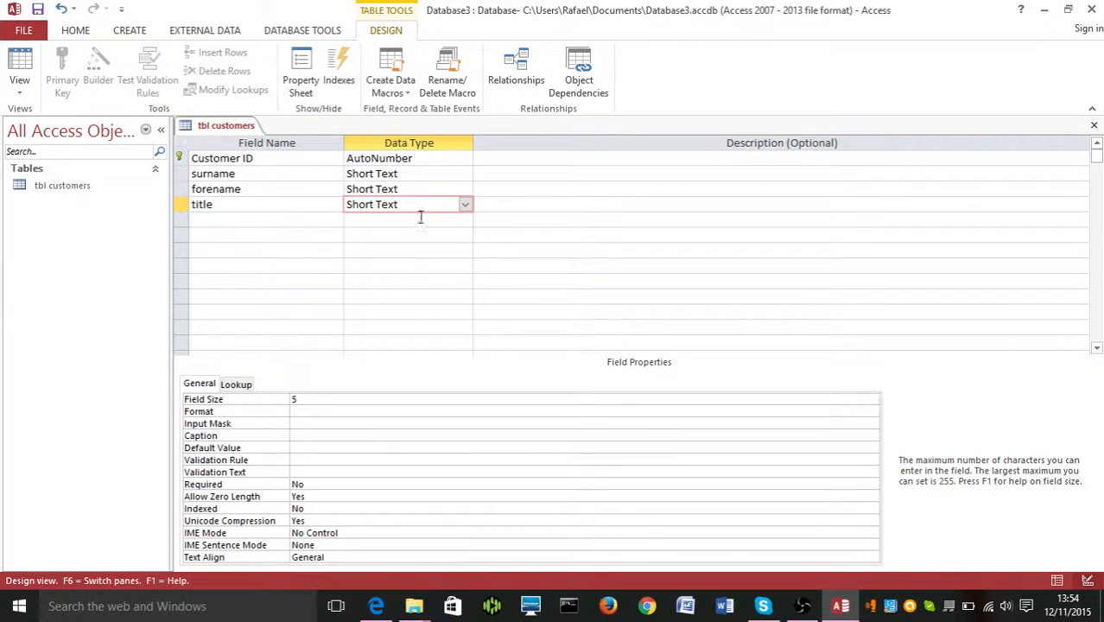
Start the Lookup Wizard for the title field and enter a custom one-column value list of Mr, Mrs and Miss
click(466, 206)
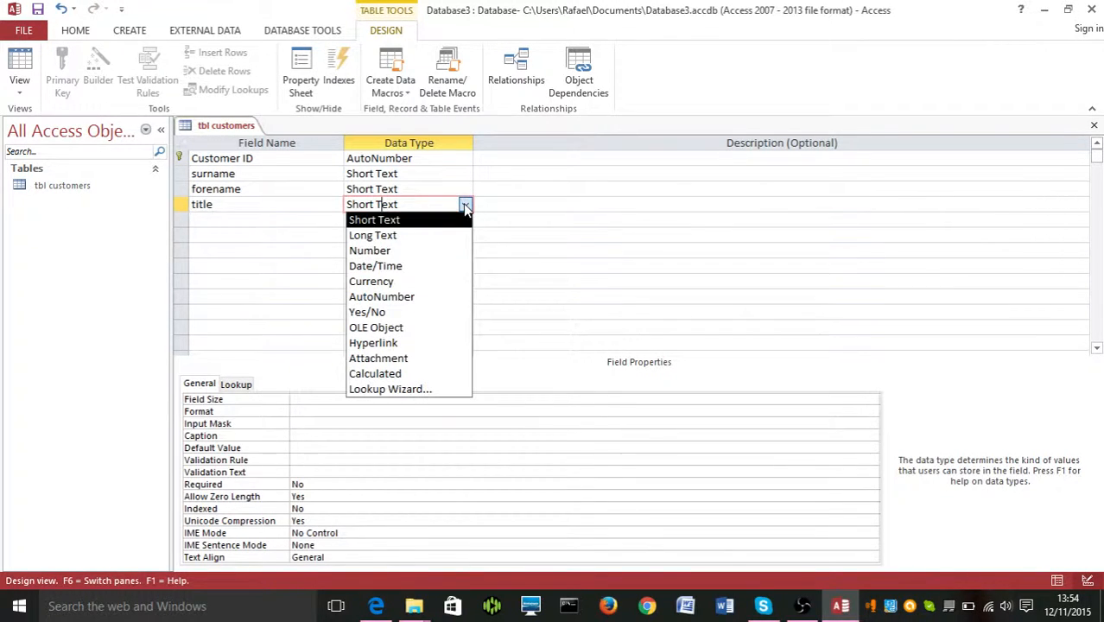
click(396, 388)
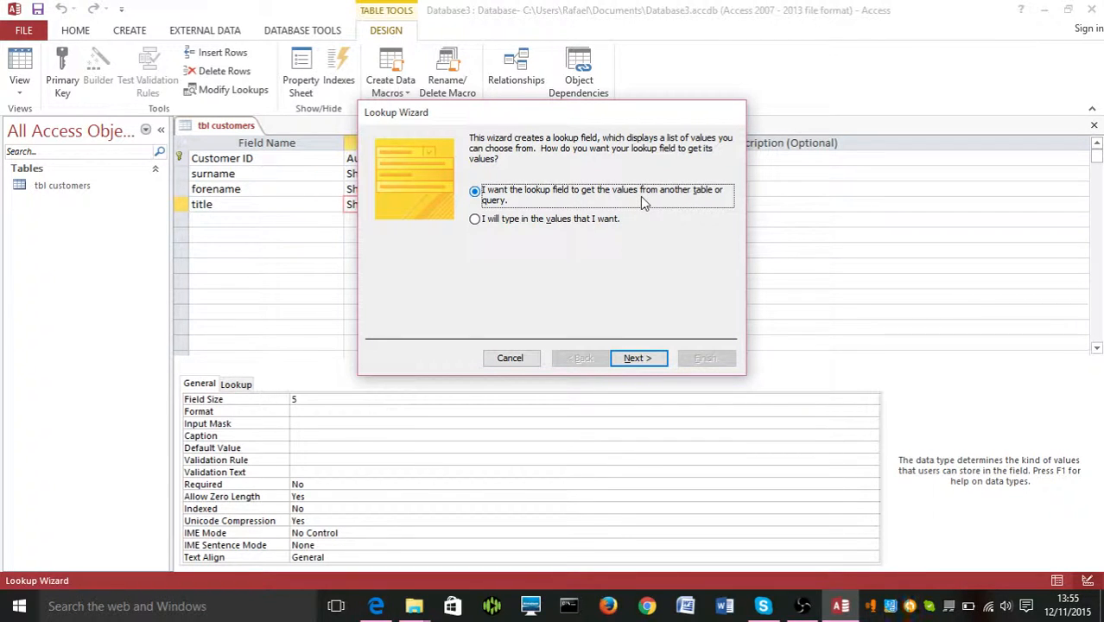
click(536, 222)
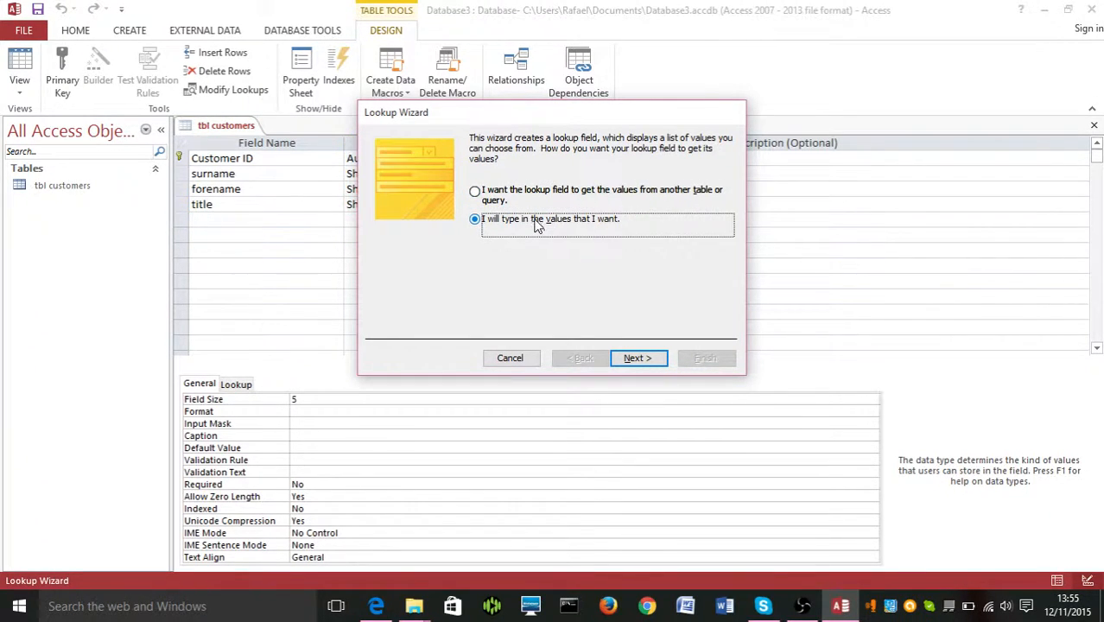
click(637, 358)
click(439, 235)
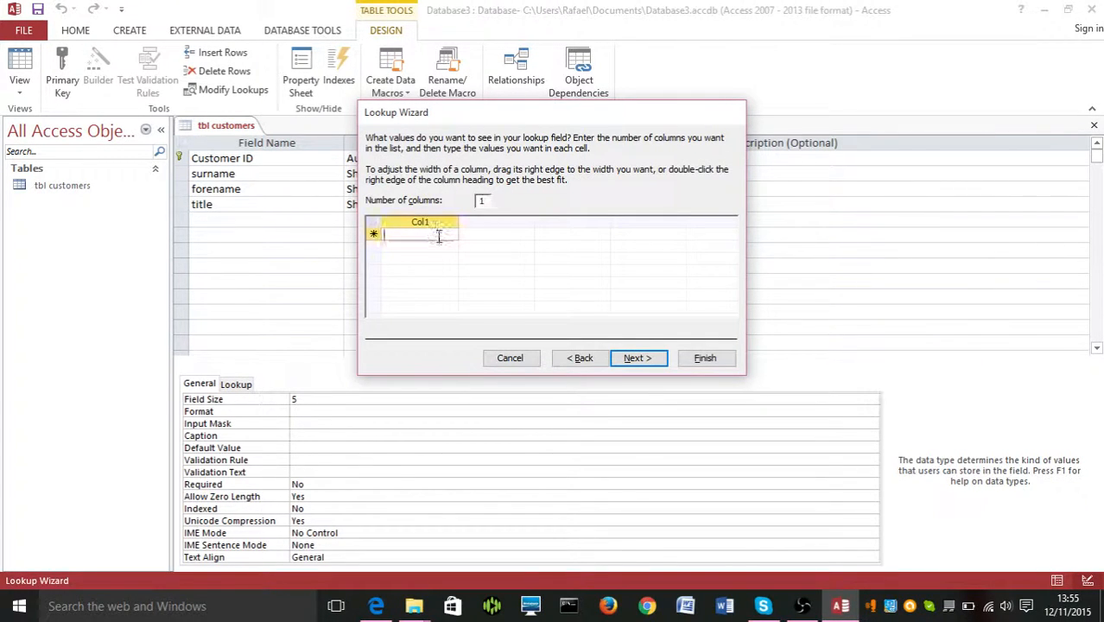
text(Mr)
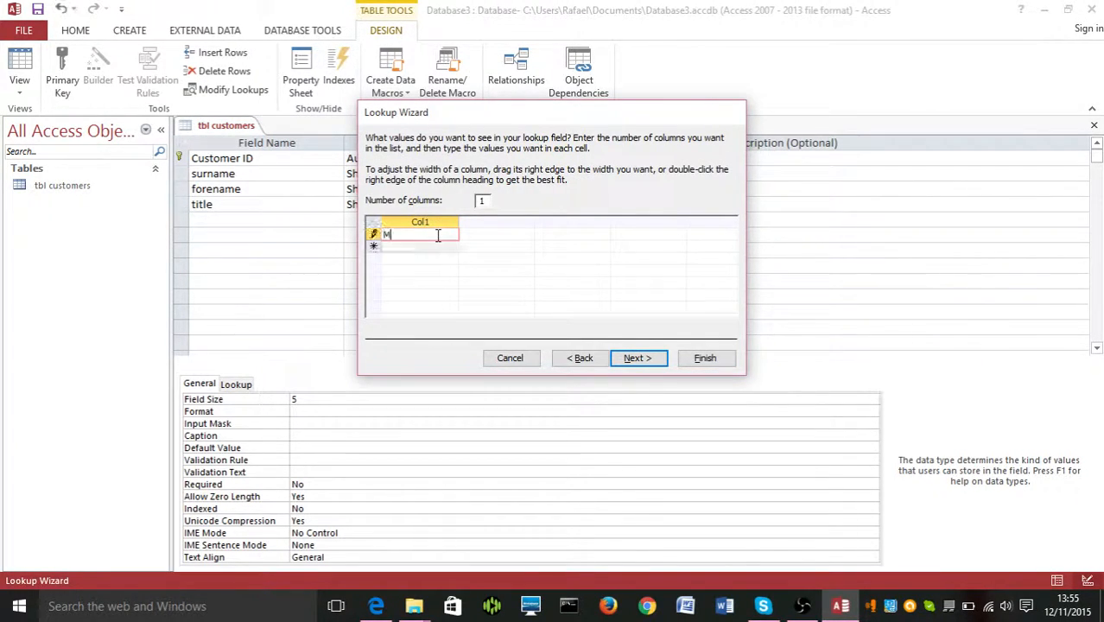
click(399, 248)
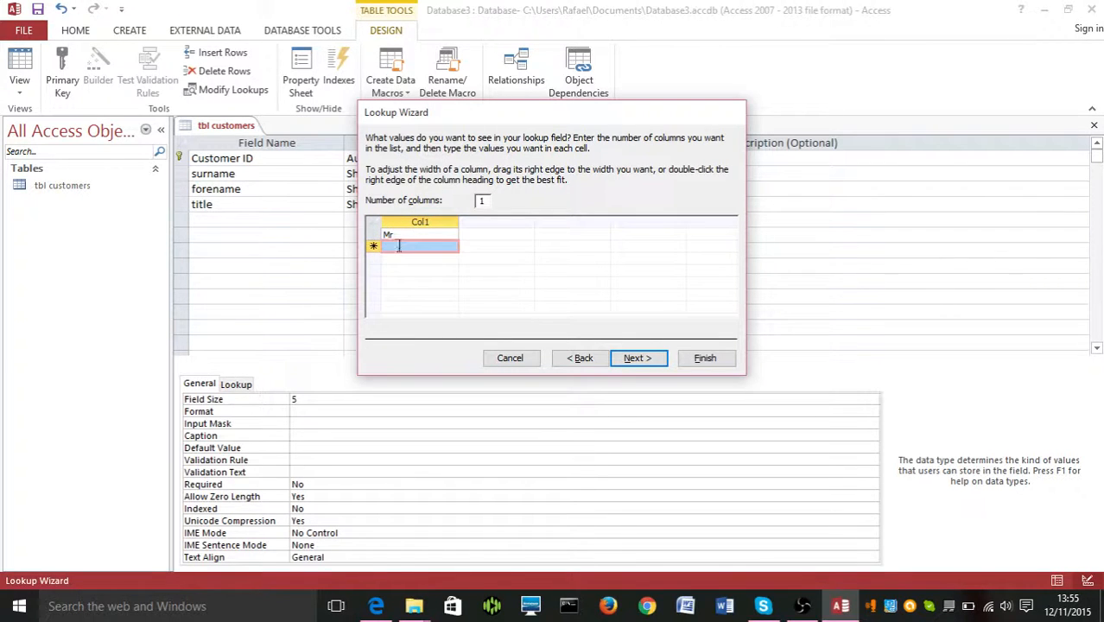
text(Mrs)
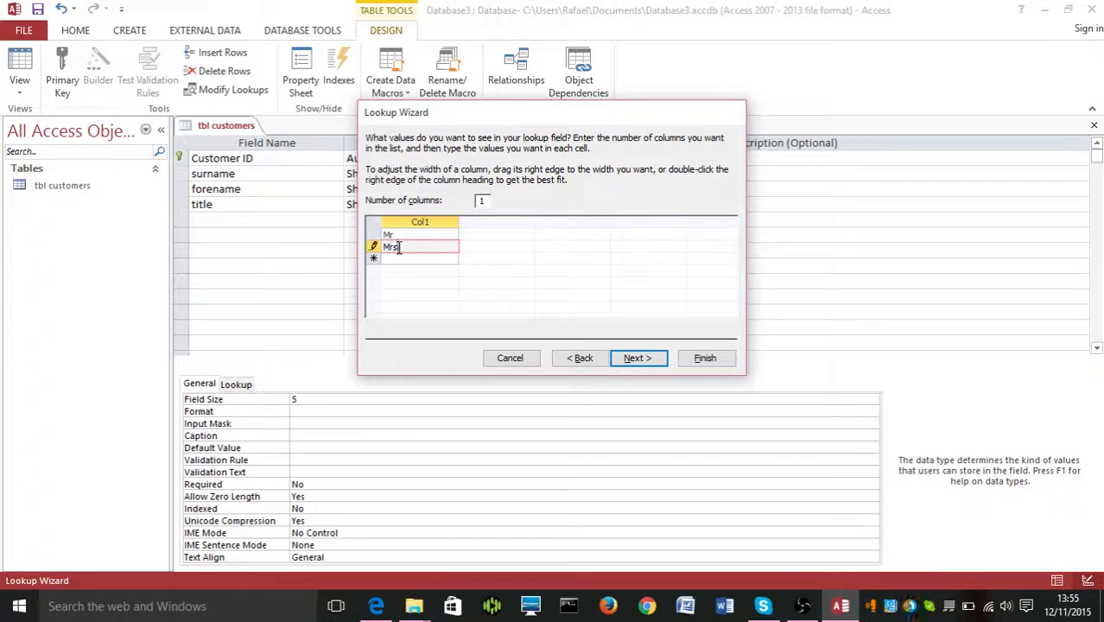
key(Return)
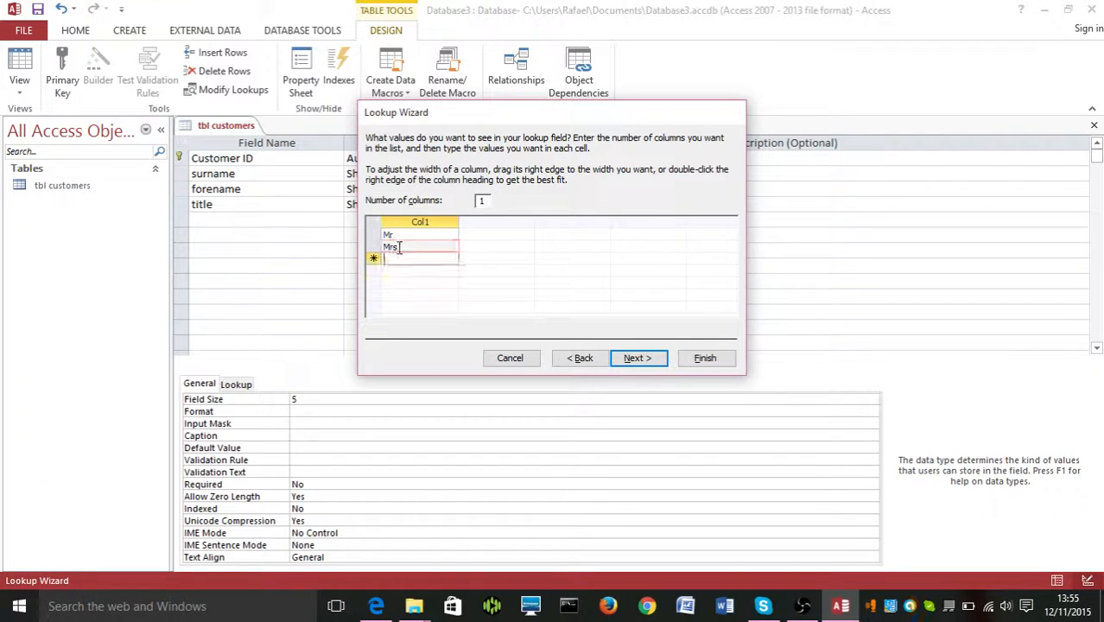
text(Miss)
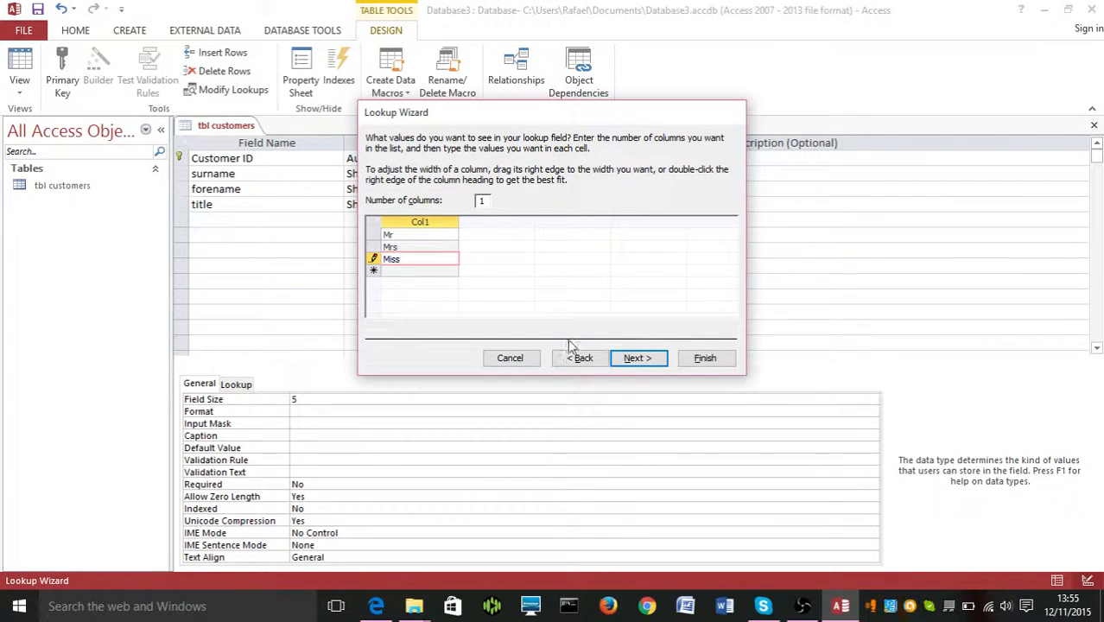
Limit the title lookup's entries to its list, keep the label "title", and finish the wizard
click(627, 359)
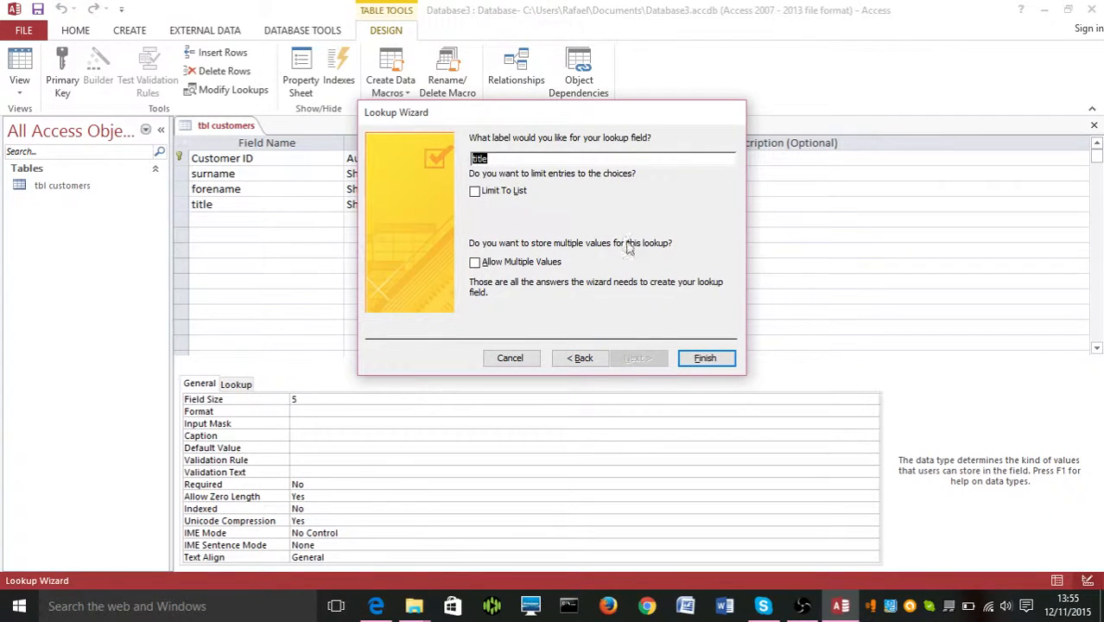
click(477, 192)
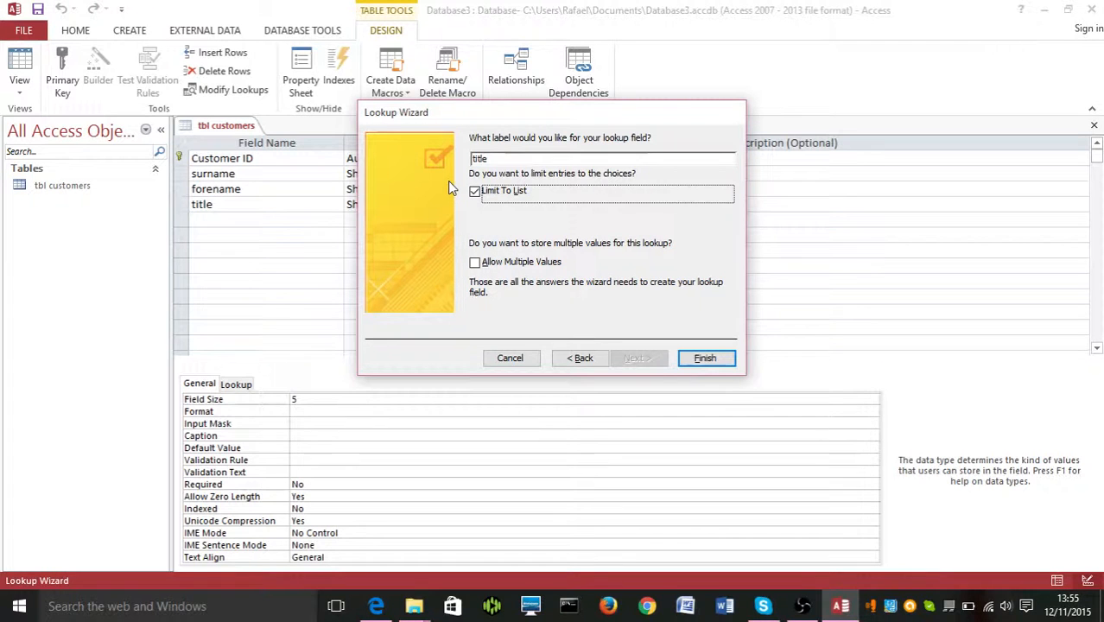
click(705, 358)
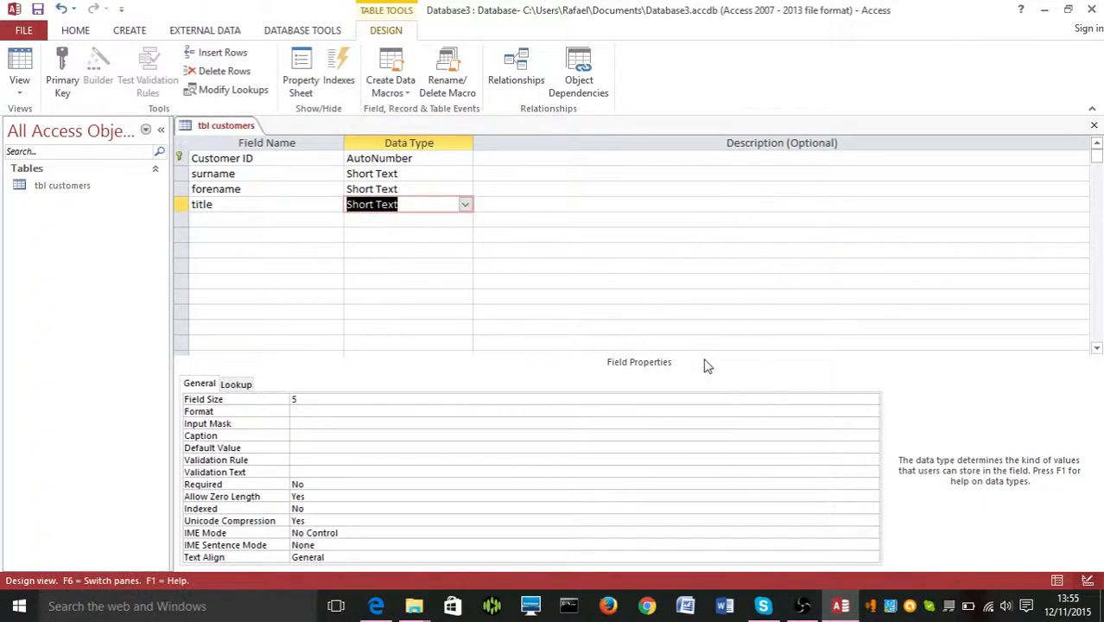
Set the title field's validation rule to "Mr" Or "Mrs" Or "Miss"
click(318, 460)
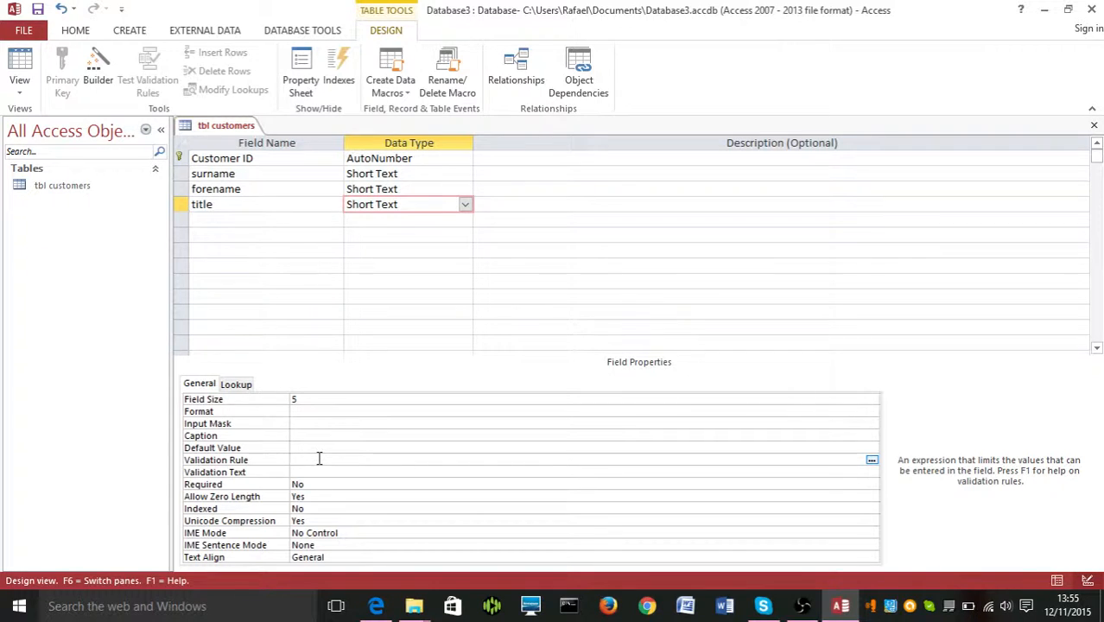
text(Mr or)
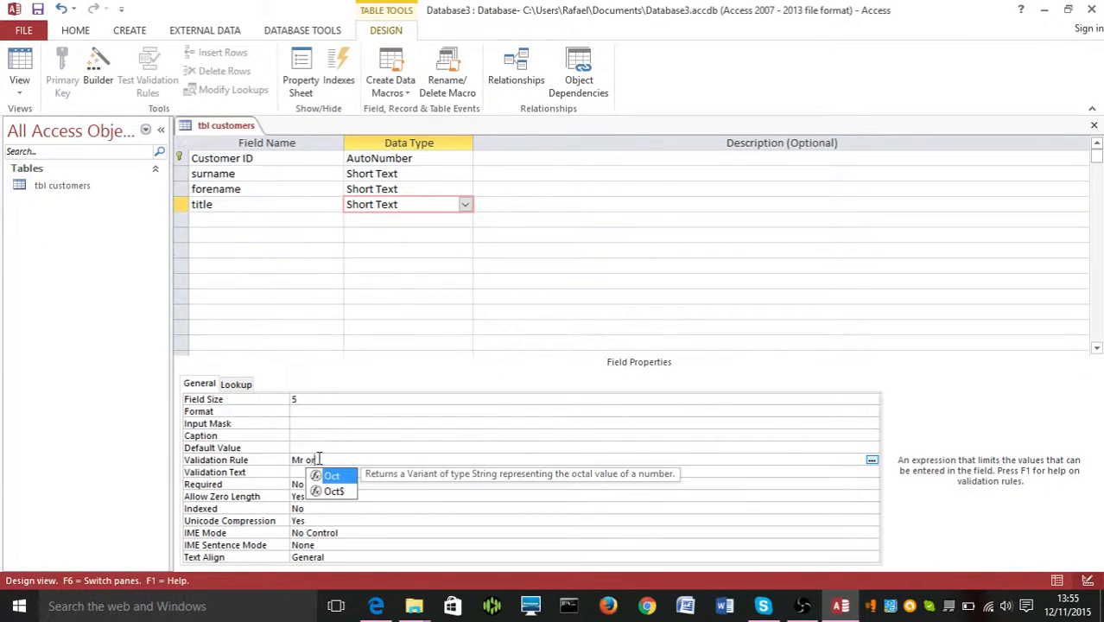
text( Mrs)
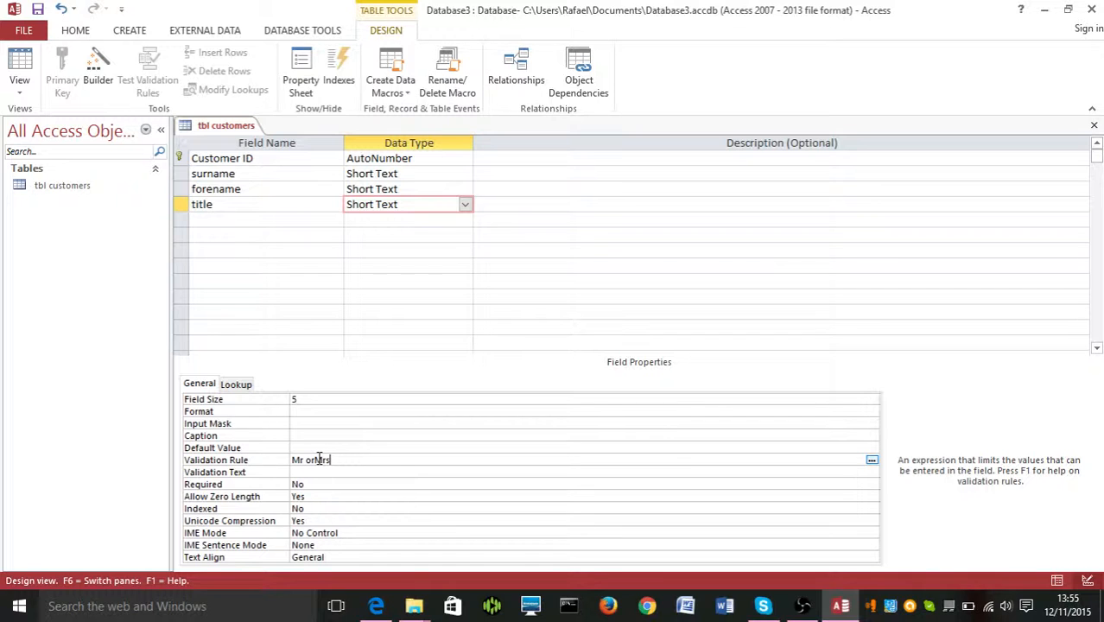
text( o)
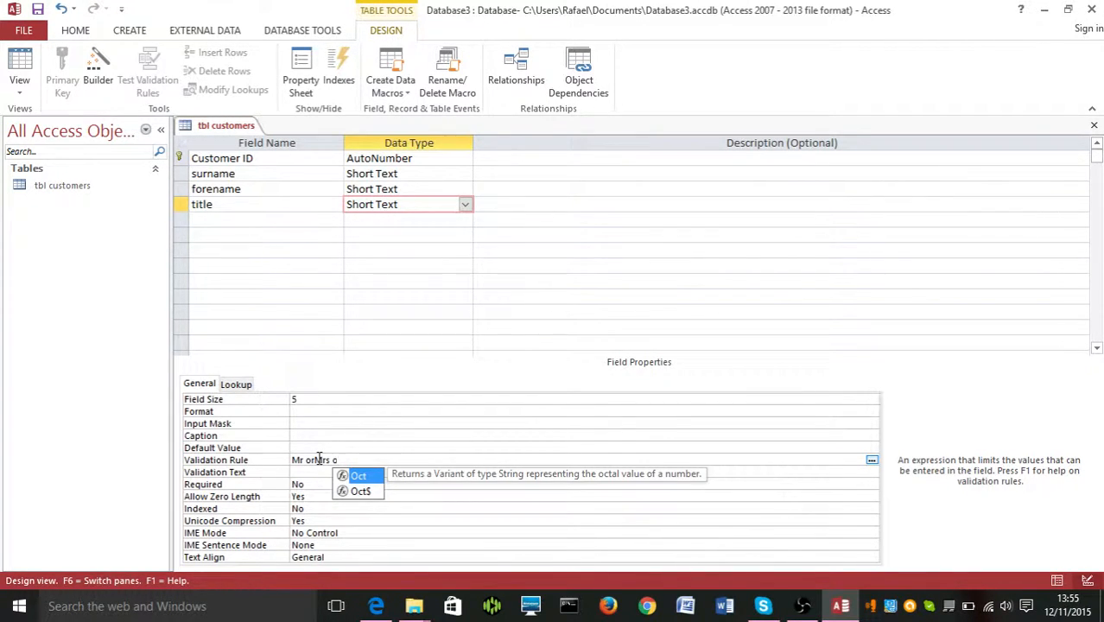
text(r Miss)
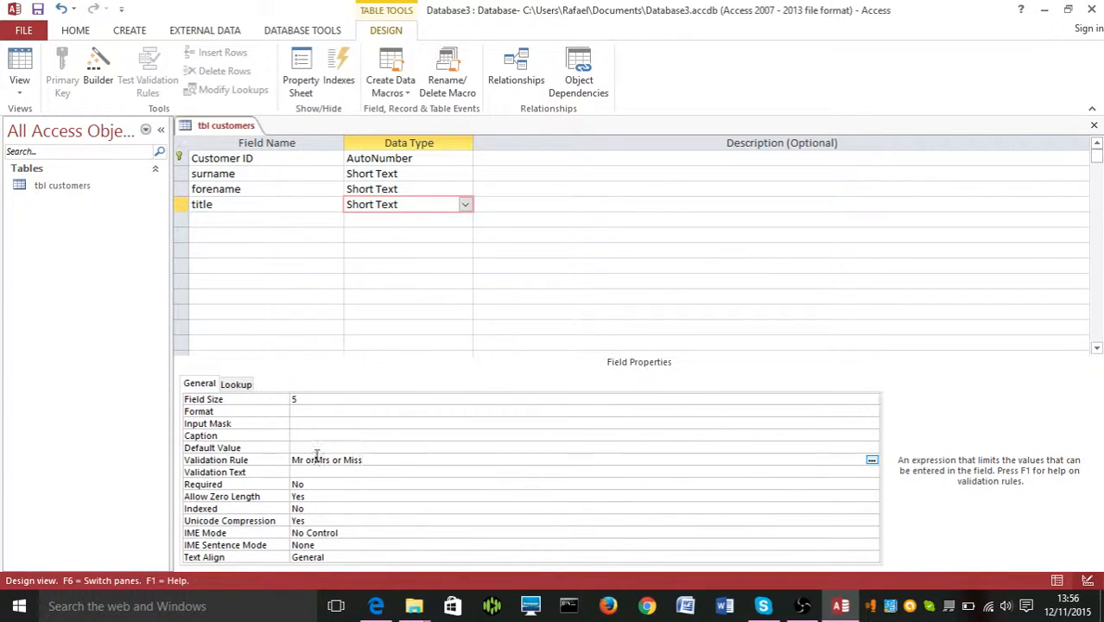
click(316, 459)
text(")
Enter a validation text for the title field that asks people to please use the drop arrow
click(349, 472)
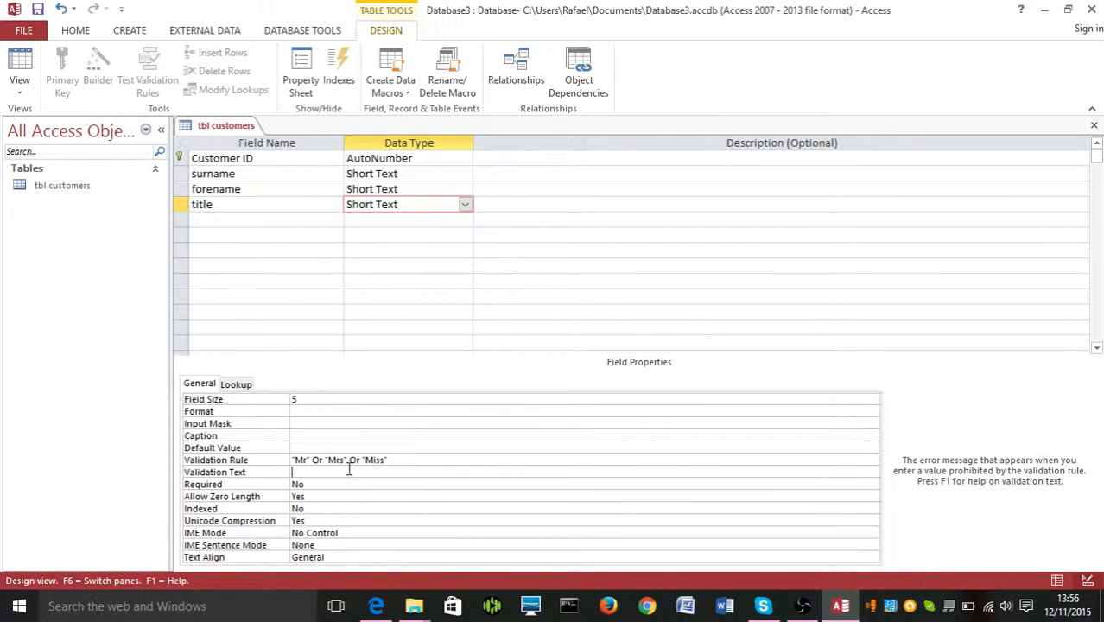
text(Please use h)
key(BackSpace)
text(the drop)
text(arrow)
Add two Short Text fields named "address line 1" and "address line 2" below the title field
click(245, 221)
text(adree)
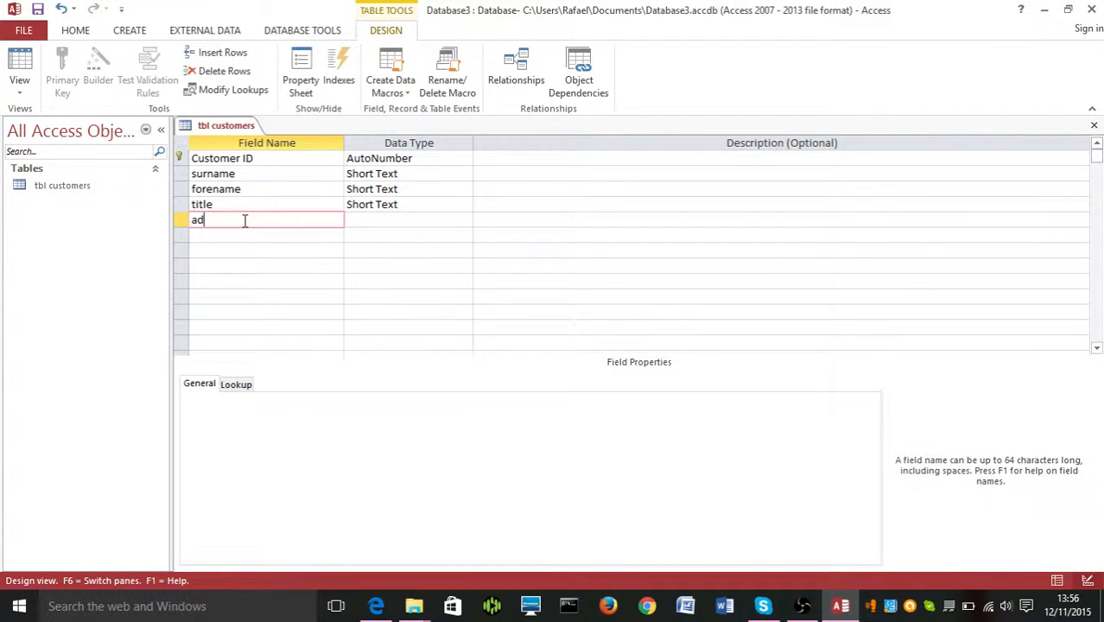
key(BackSpace)
key(BackSpace)
key(BackSpace)
text(dress line 1)
click(352, 220)
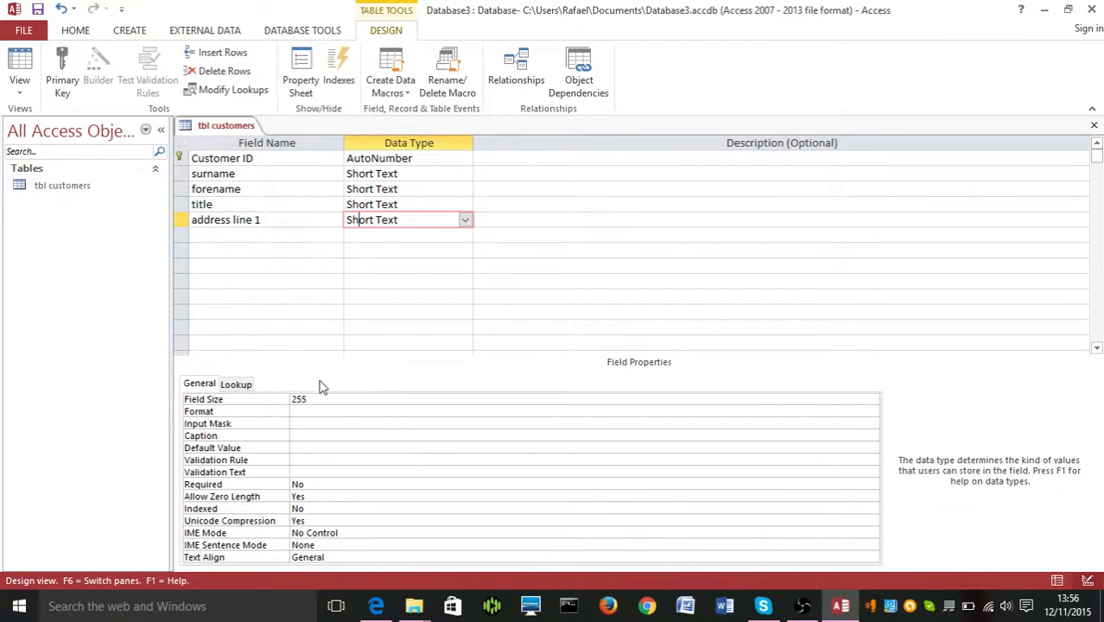
click(227, 236)
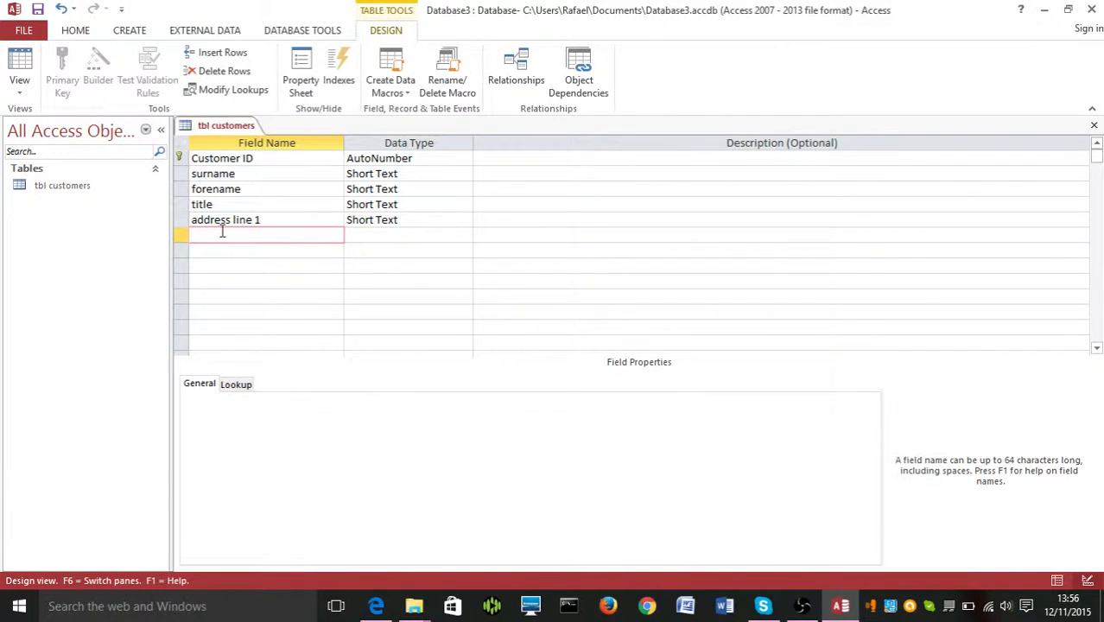
text(address line 2)
key(Tab)
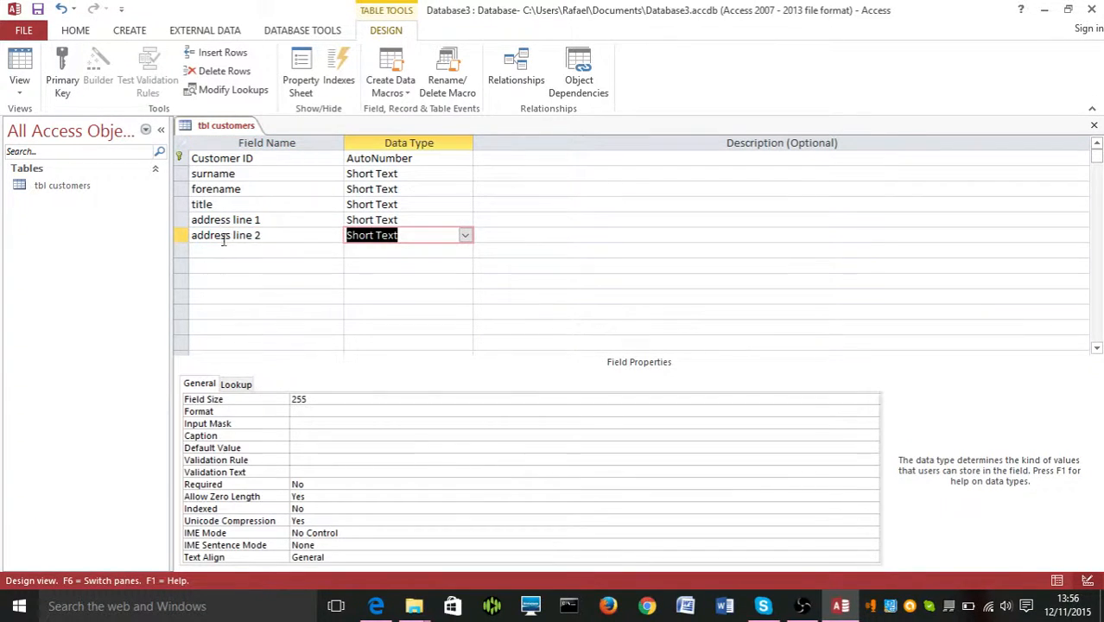
Add a Short Text field named "post code" below address line 2 with a field size of 11
click(217, 250)
text(pos)
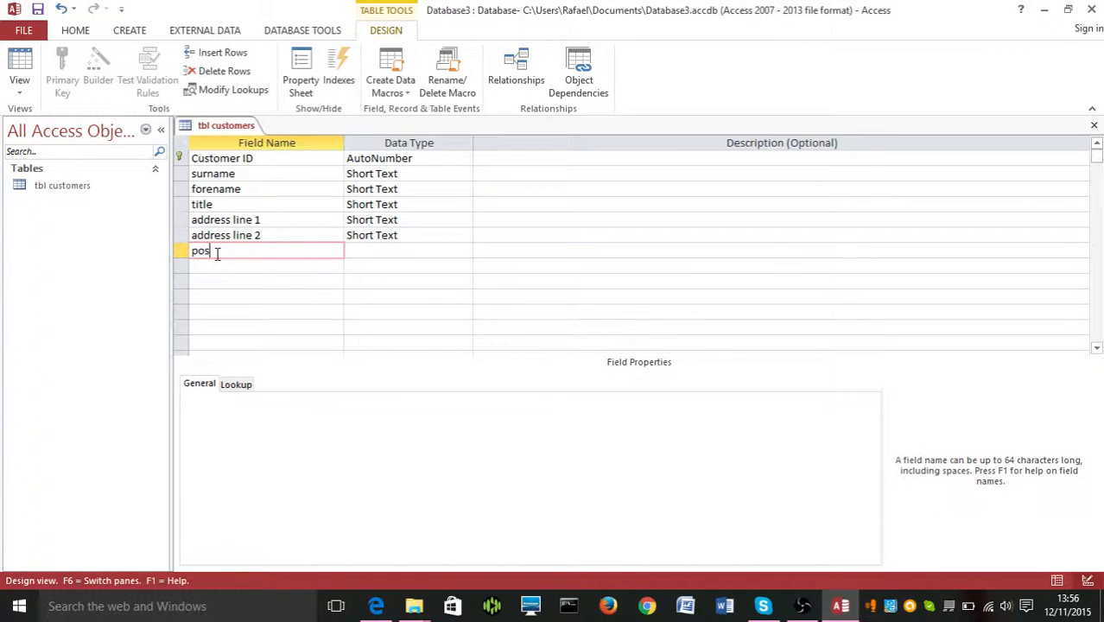
text(t code)
click(378, 250)
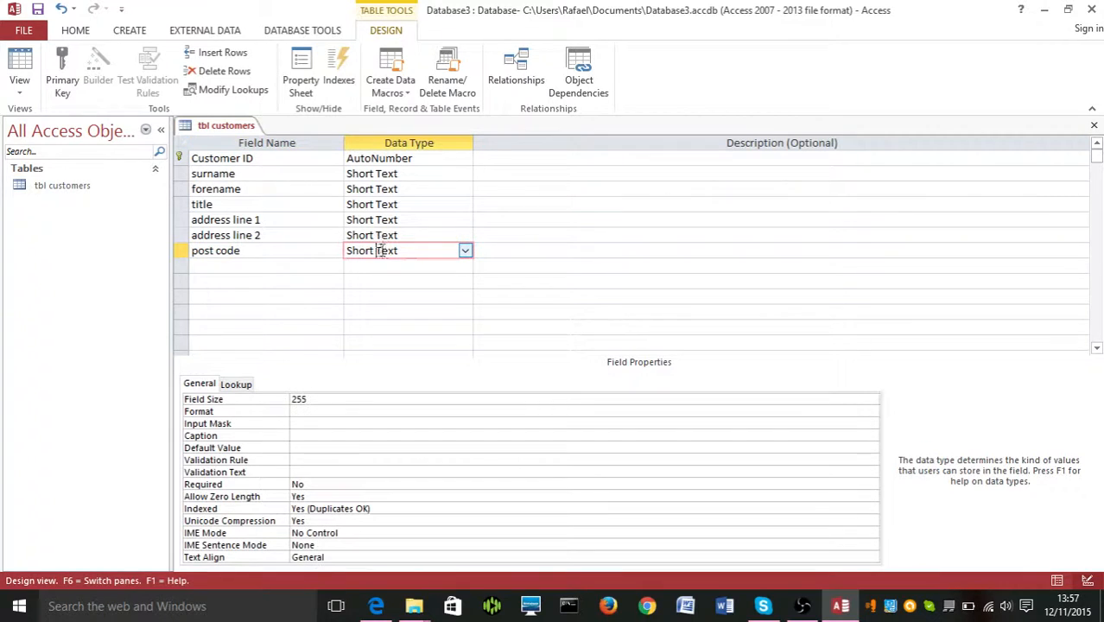
double_click(328, 399)
text(11)
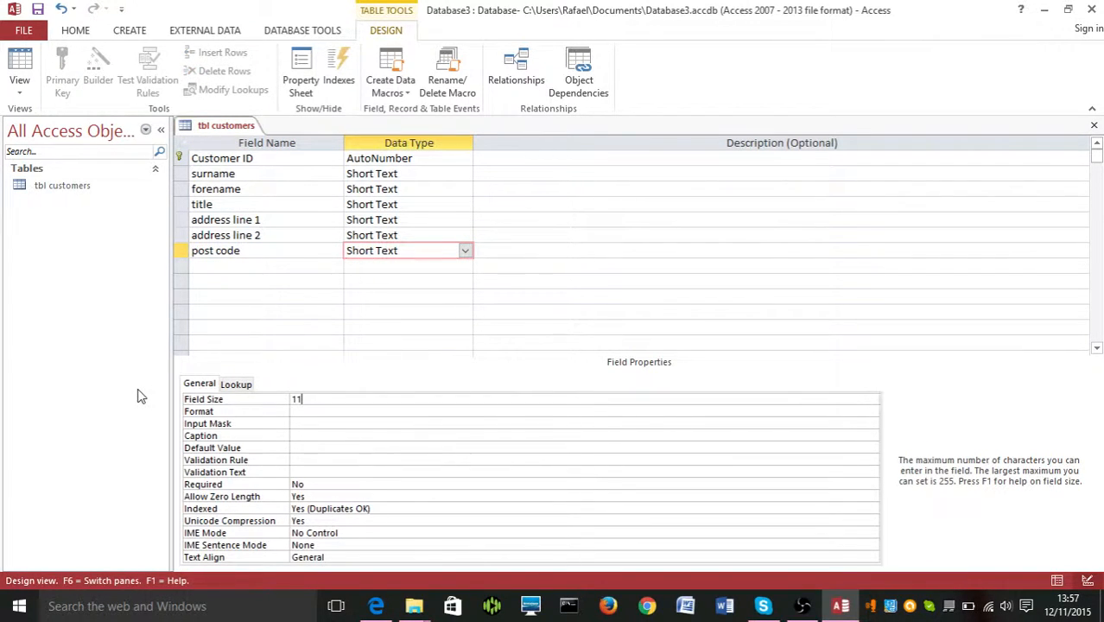
Add a DOB field with the Date/Time data type and close the customers table, saving its design changes
click(264, 267)
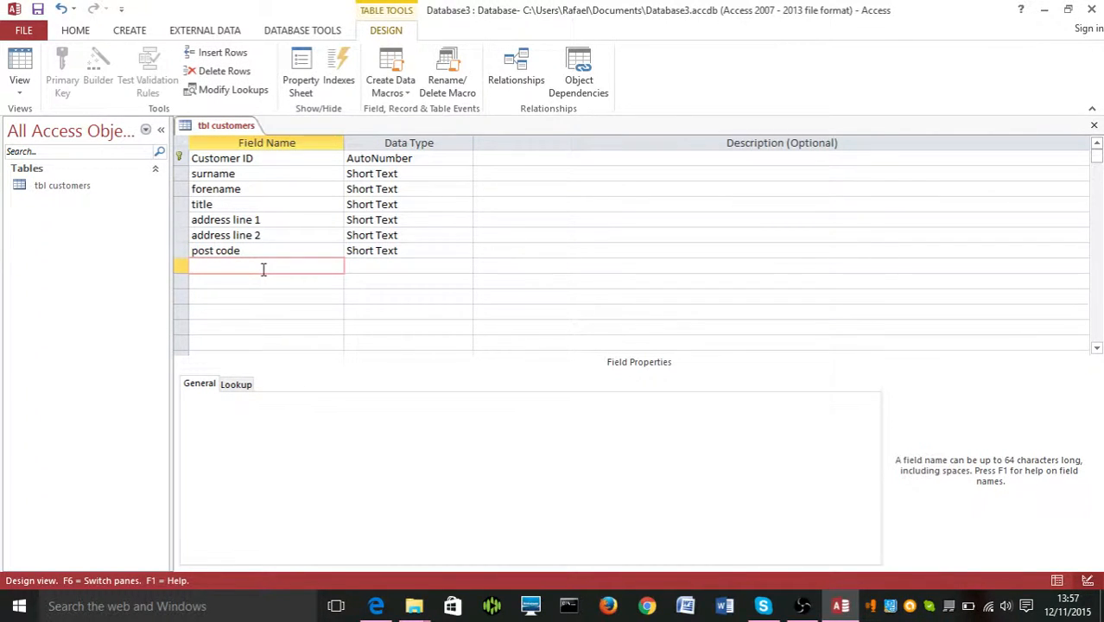
text(DOB)
click(459, 267)
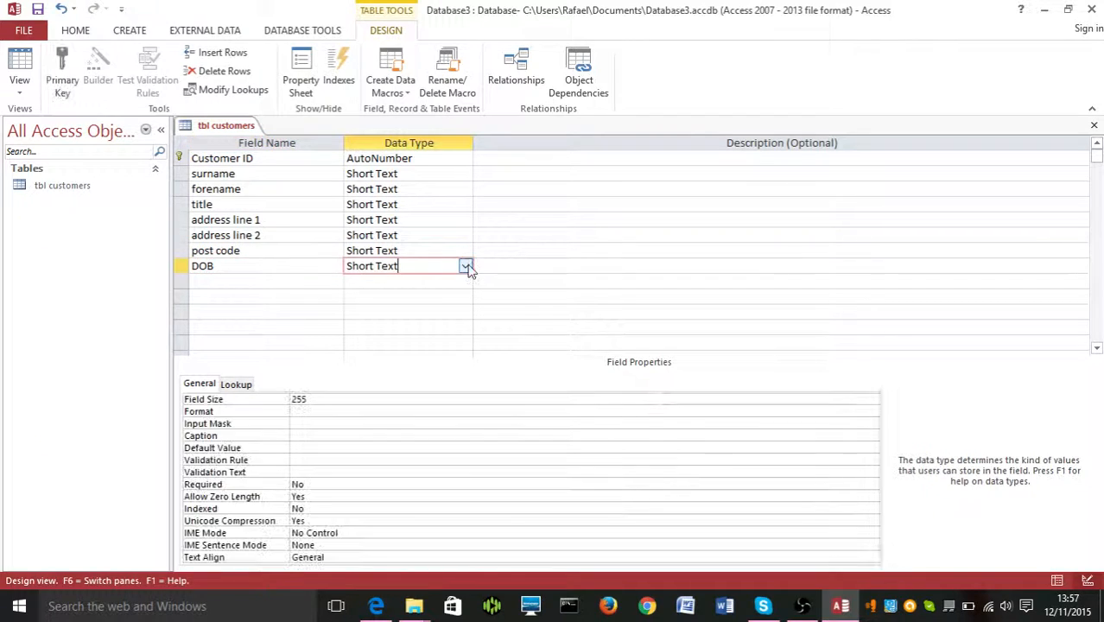
click(466, 268)
click(432, 328)
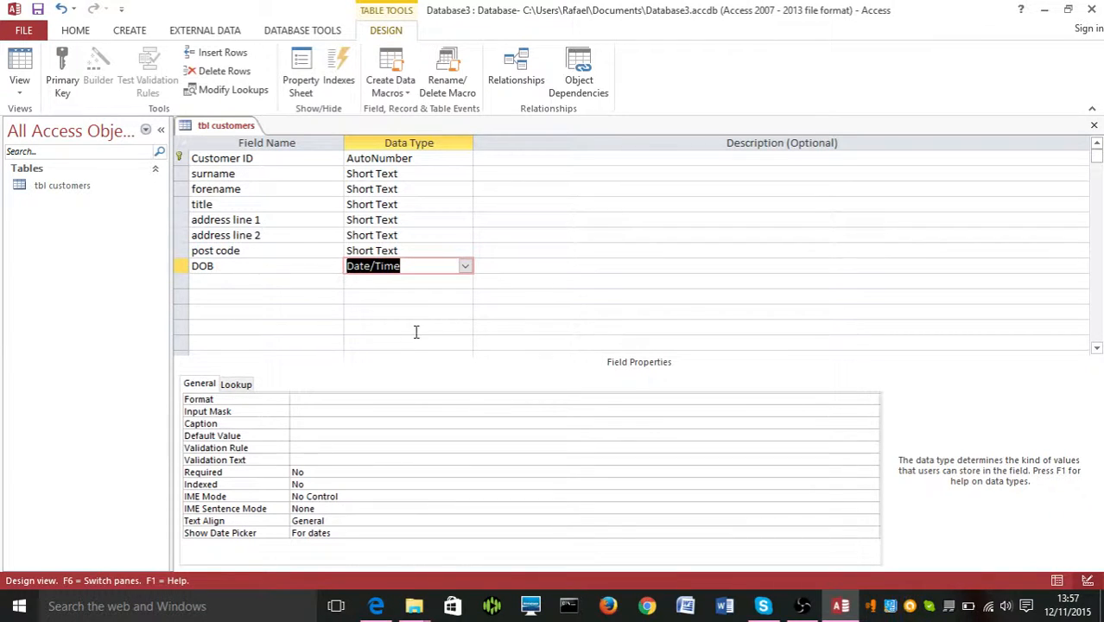
click(1092, 127)
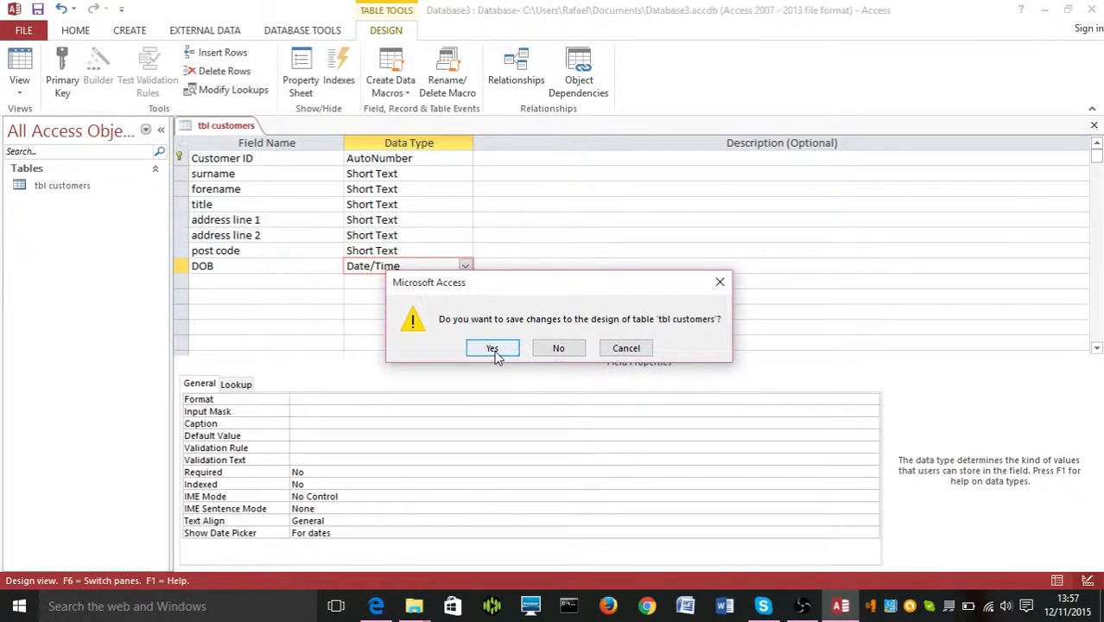
click(496, 354)
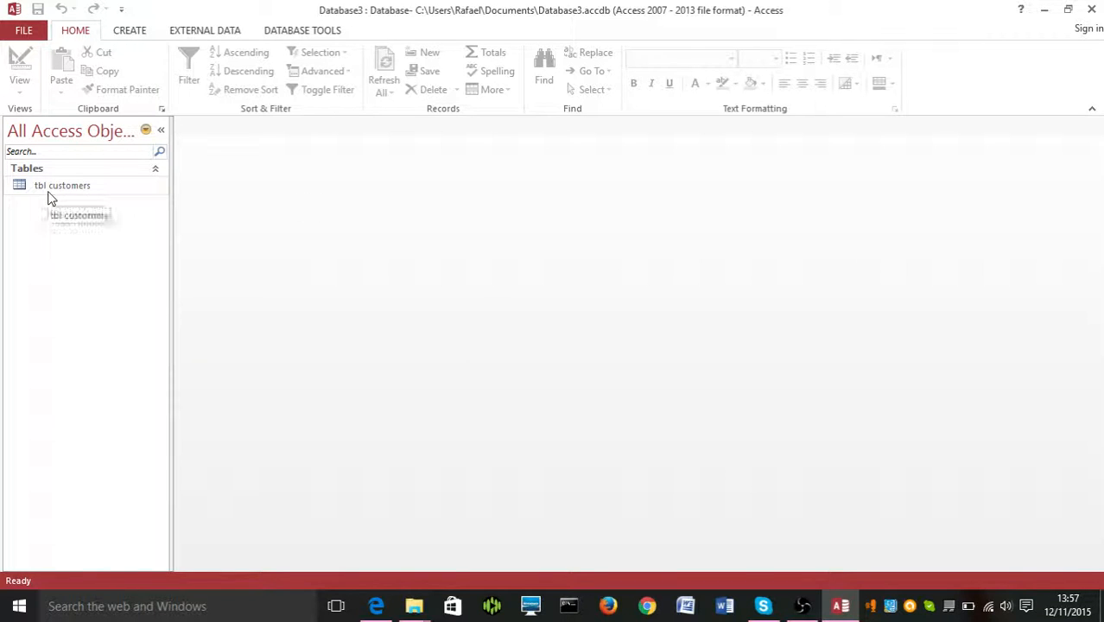
Create a new table in Design view with a first field named "Product ID" of type AutoNumber
click(129, 31)
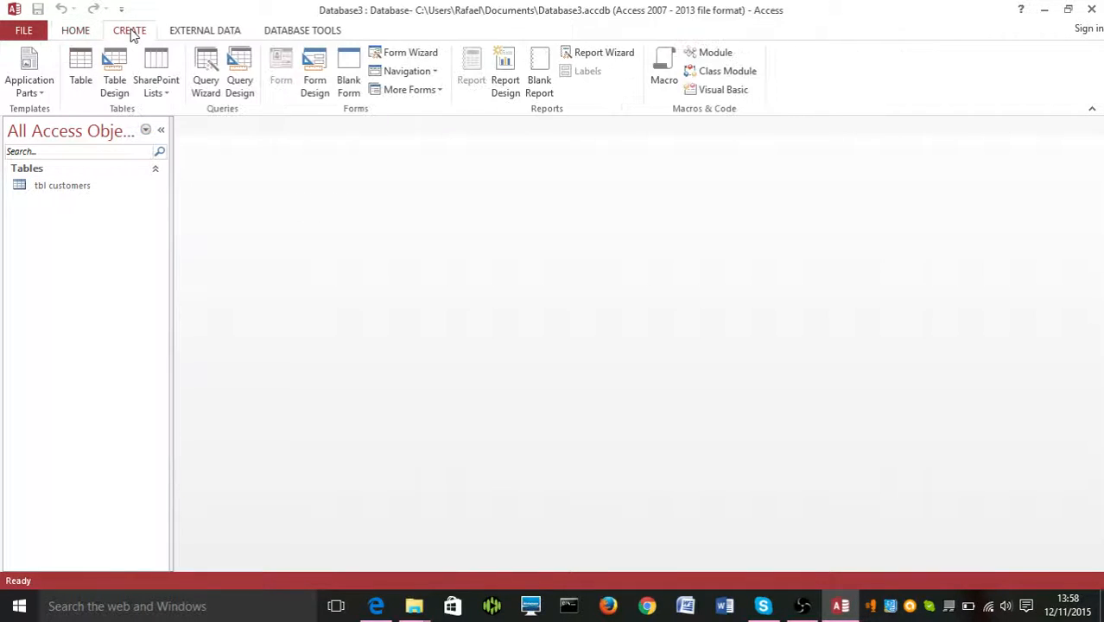
click(117, 85)
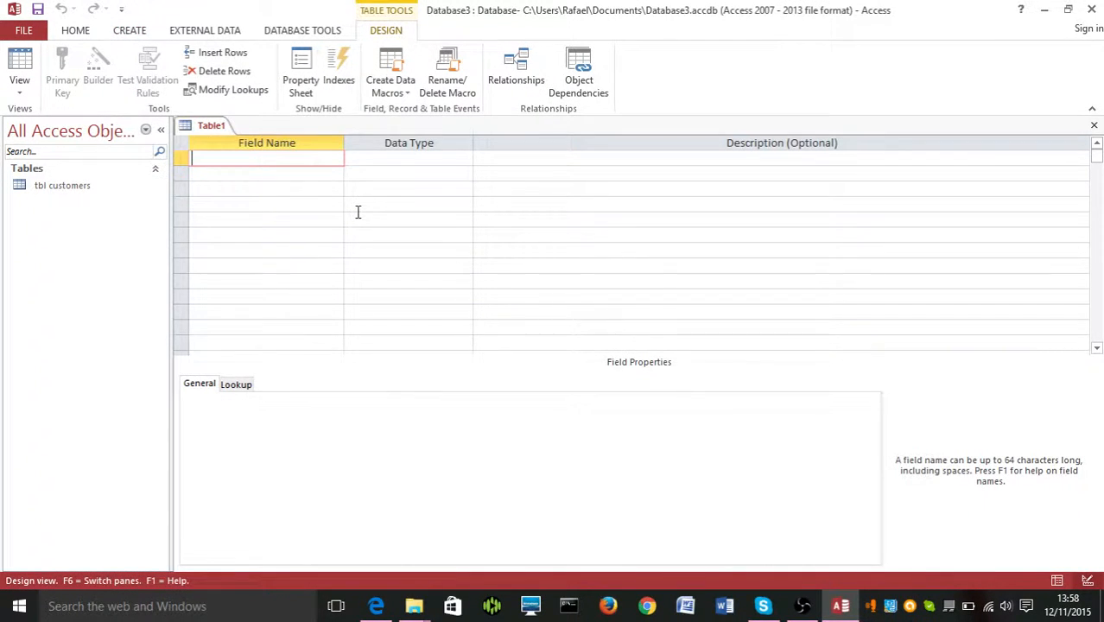
text(Product ID)
key(Tab)
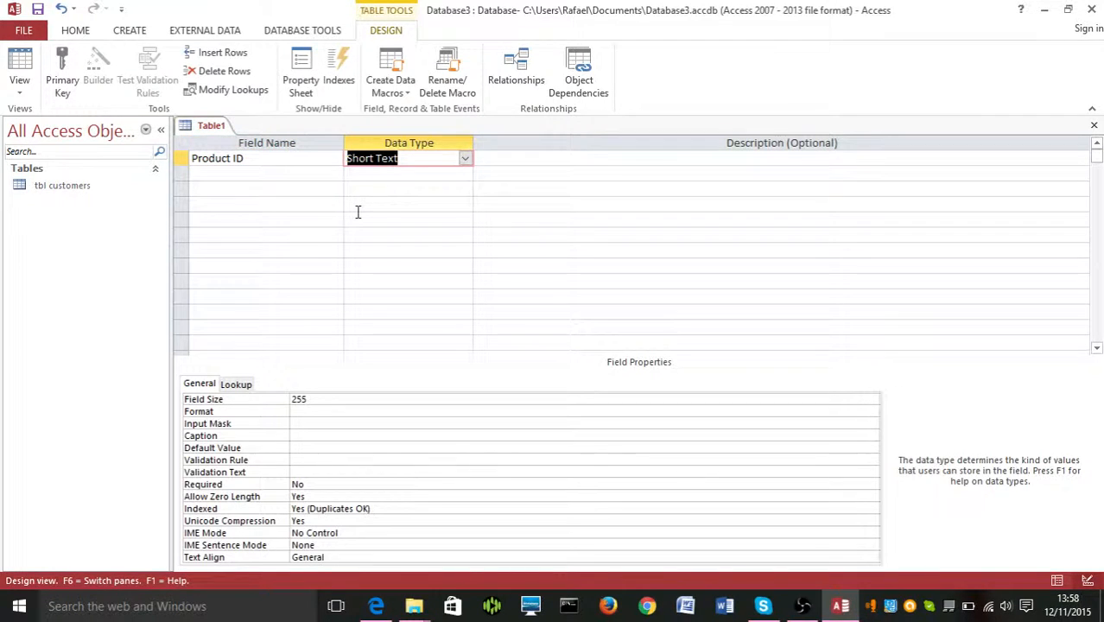
text(autoNumber)
Add a Short Text field named "Product Name" and a Currency field named "Price" below Product ID
click(248, 176)
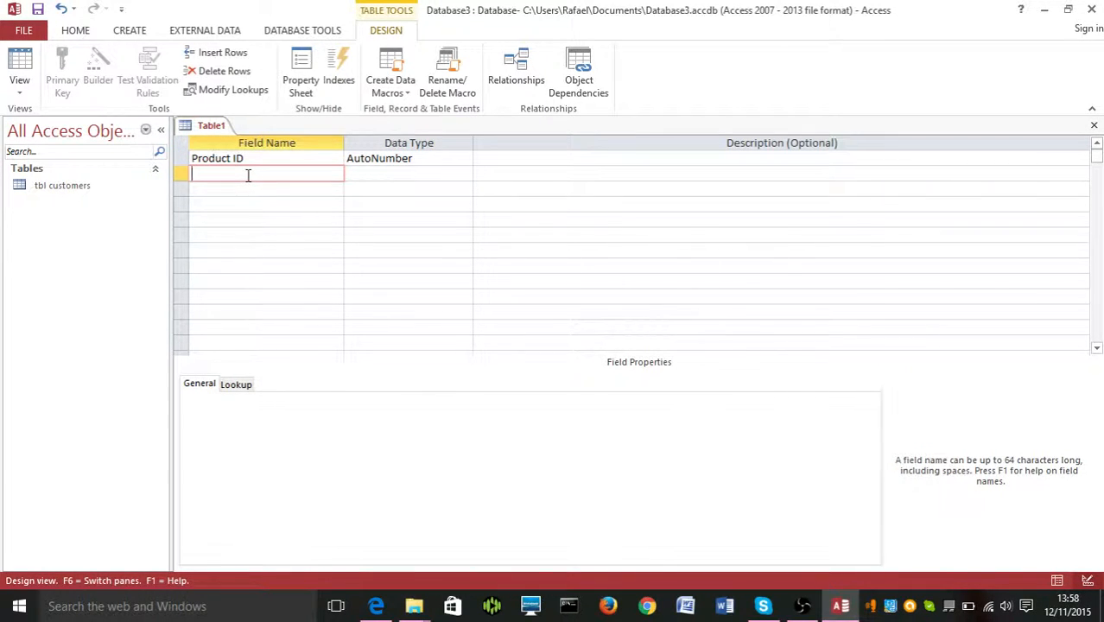
text(Product Name)
click(375, 174)
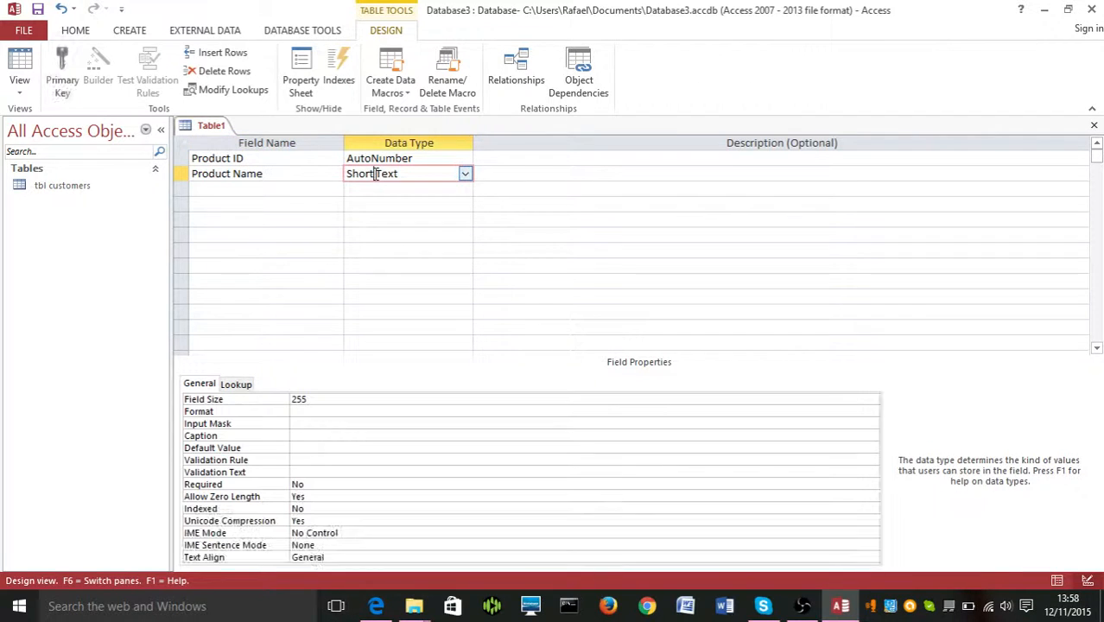
click(231, 192)
text(Price)
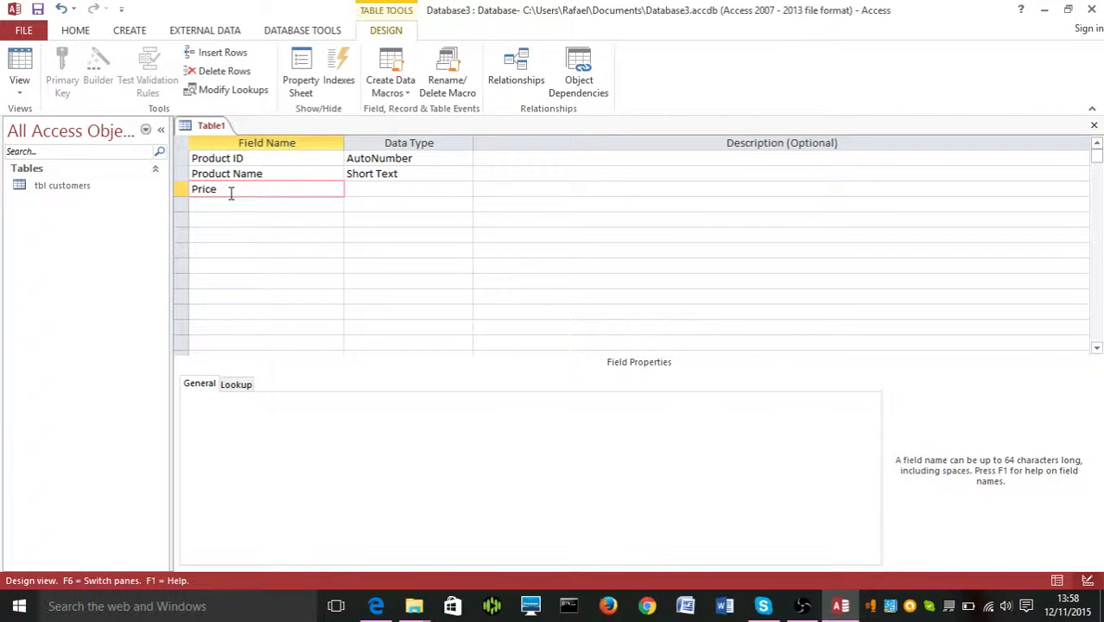
click(370, 188)
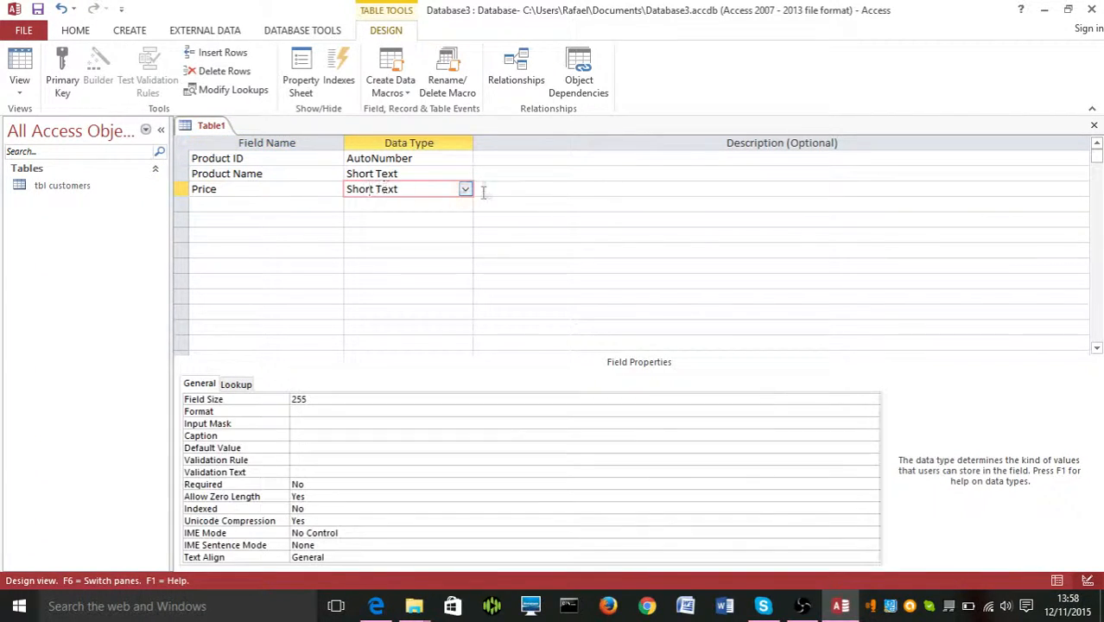
click(465, 189)
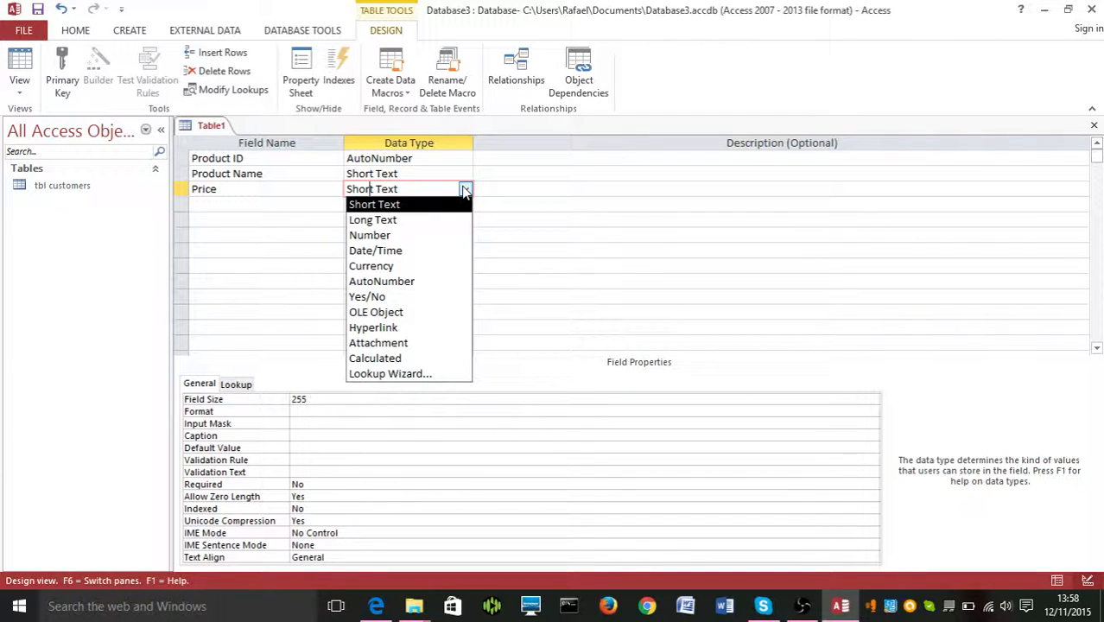
click(421, 265)
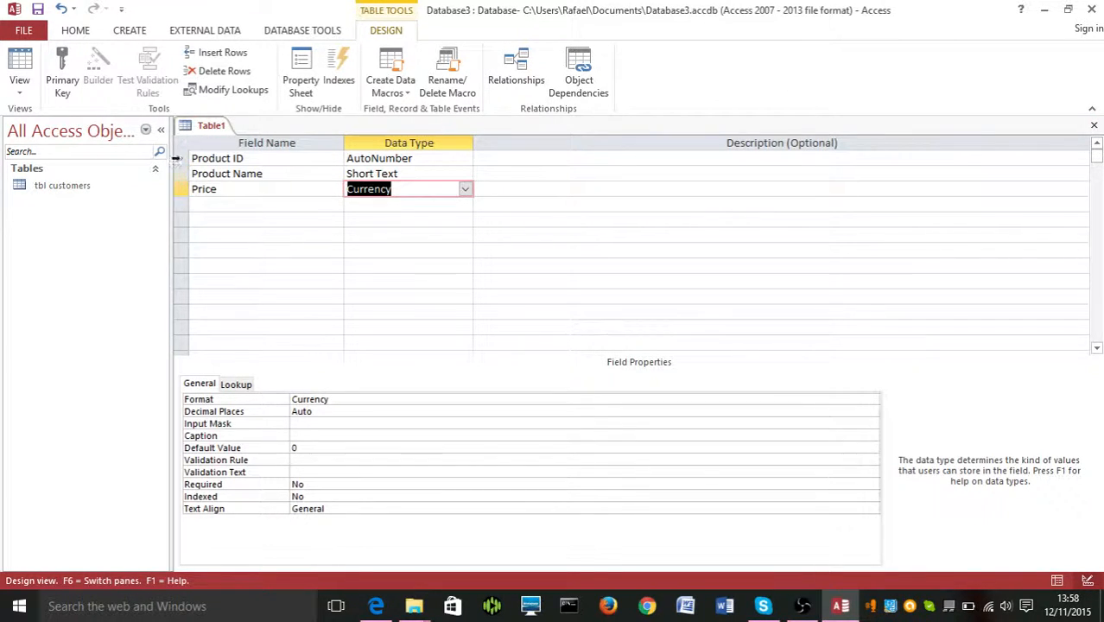
Make Product ID the primary key and close the new table, saving it as "tbl product"
click(179, 158)
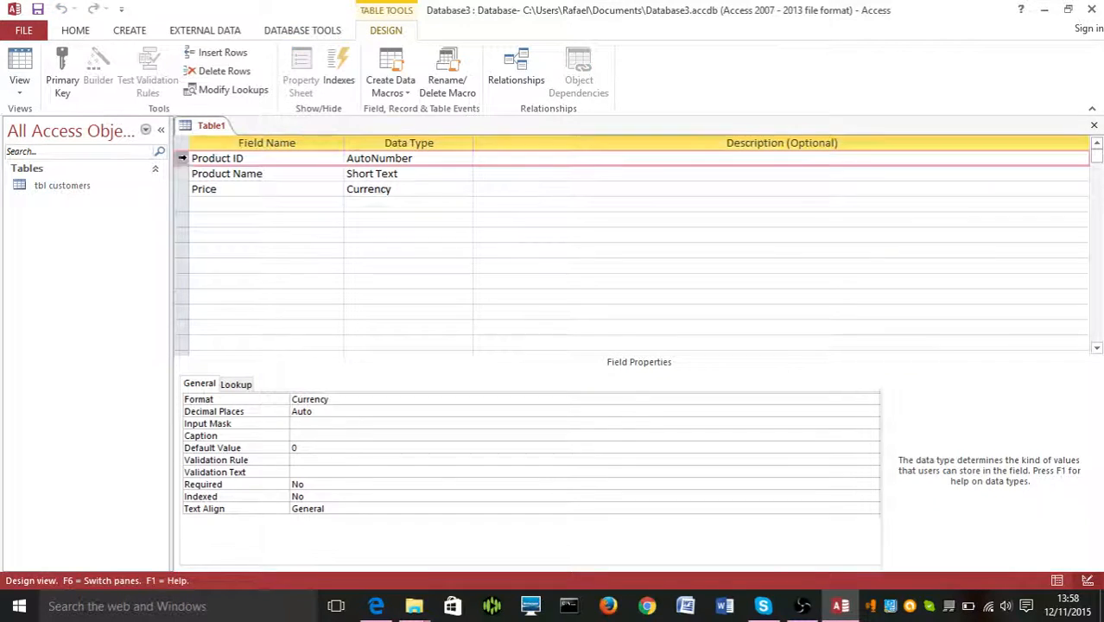
click(69, 90)
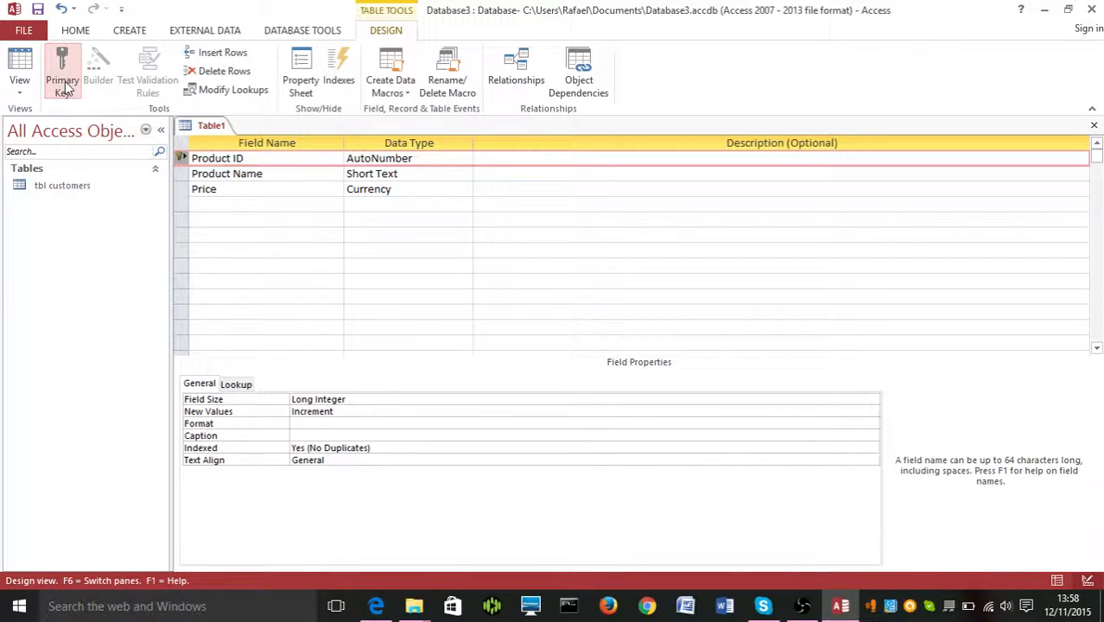
click(1093, 126)
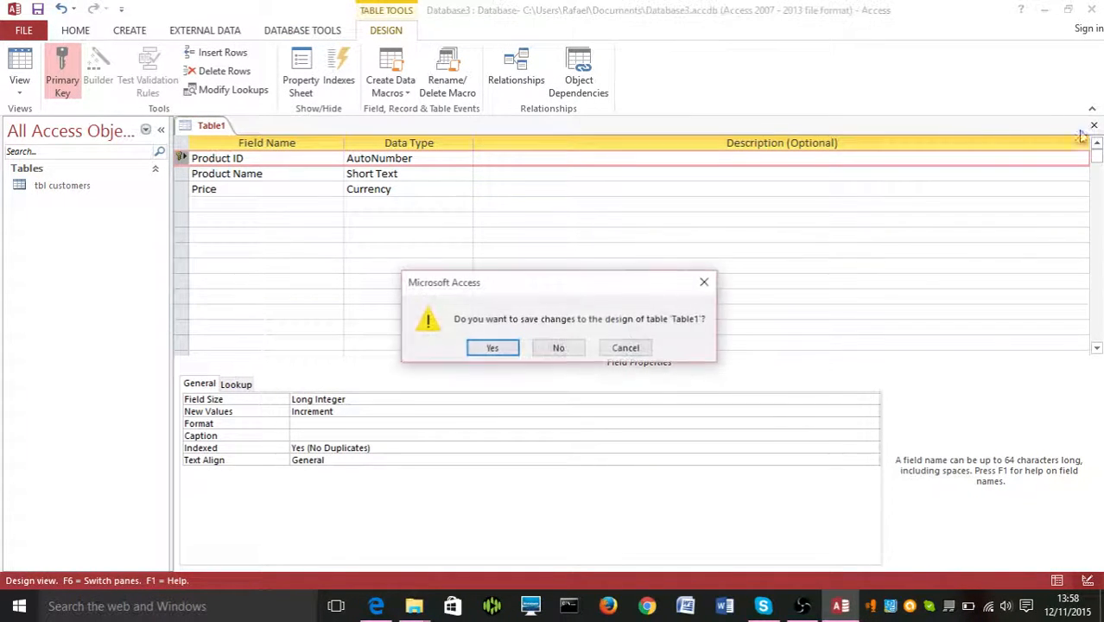
click(492, 349)
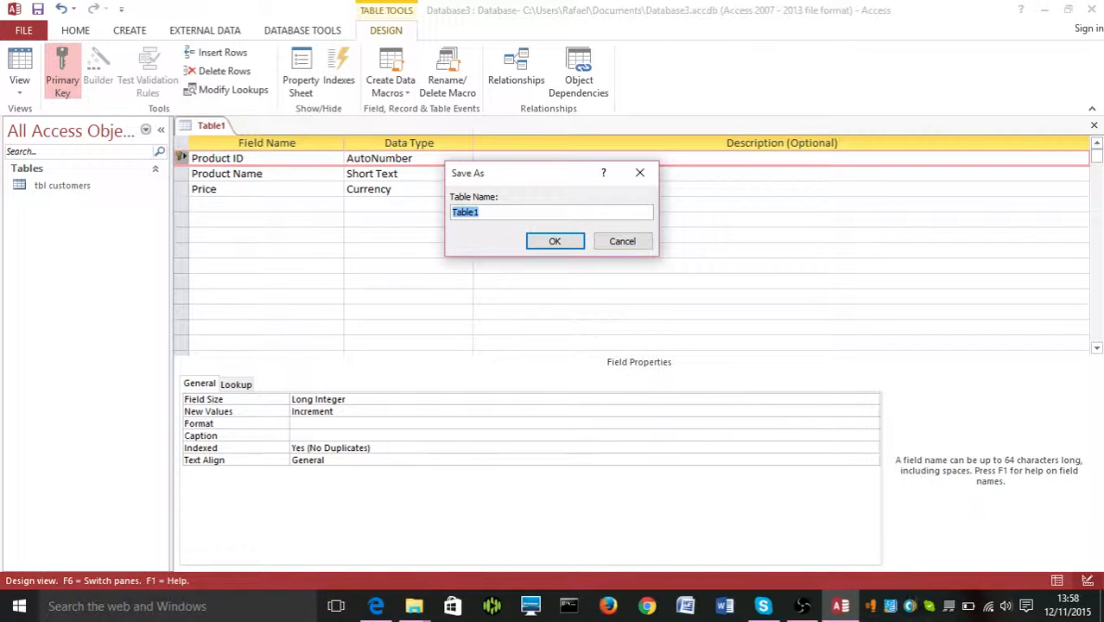
text(tbl product)
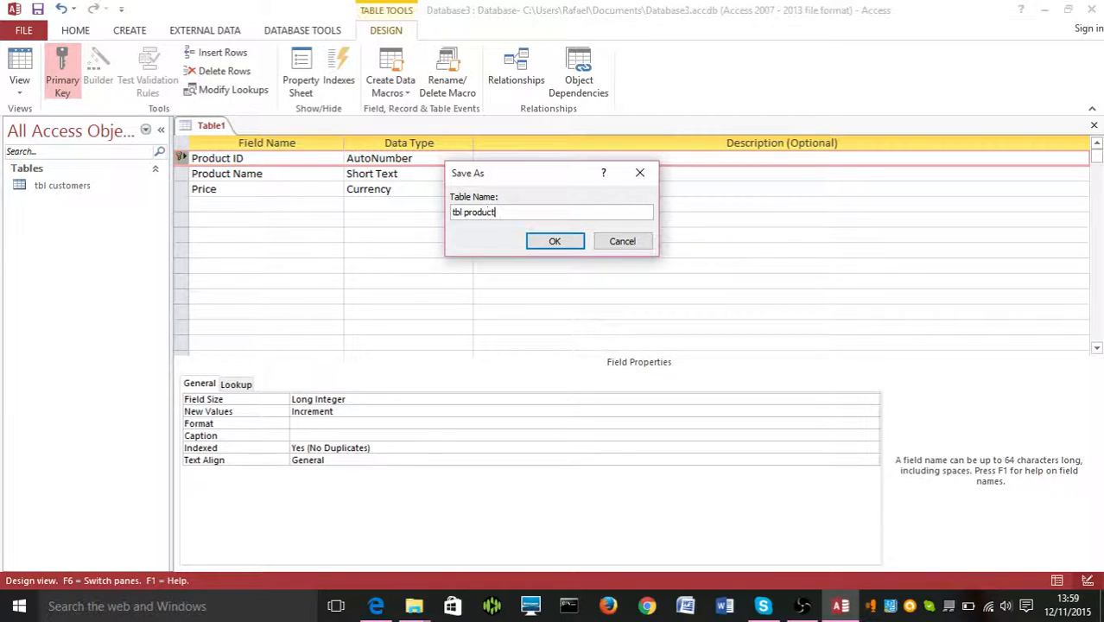